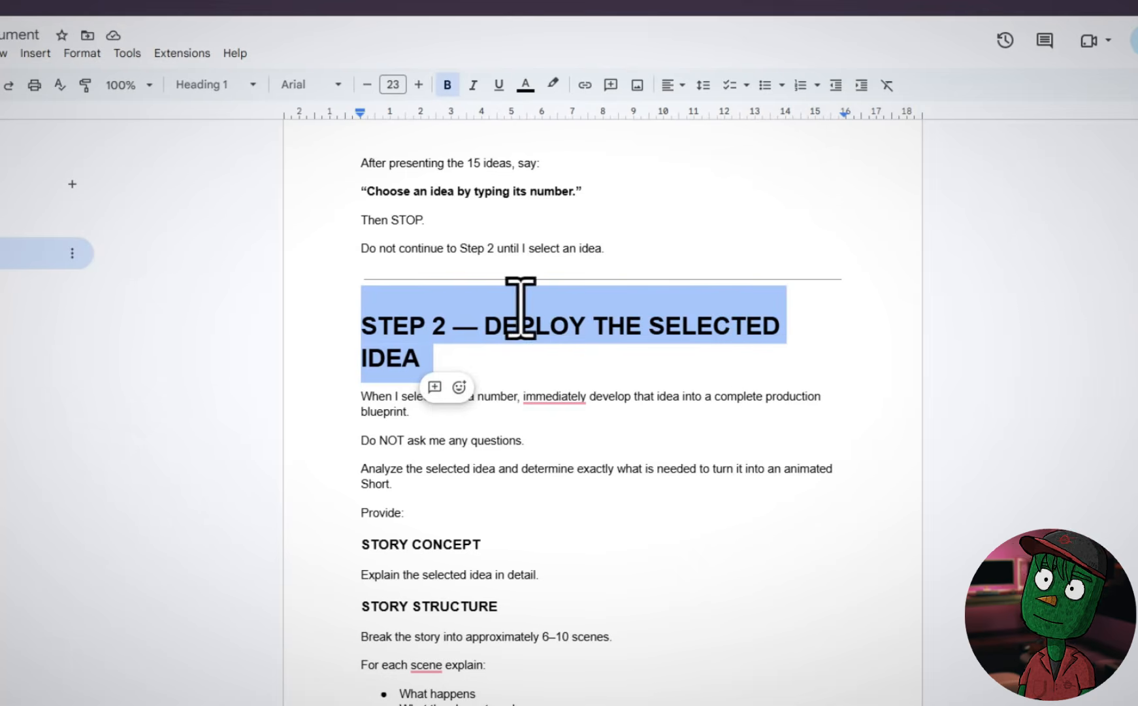
Review the Step 2, Step 3 and Step 4 sections of the 2D Finance Animation Master Prompt document
{"action": "scroll", "coordinate": [623, 474], "scroll_direction": "down", "scroll_amount": 15}
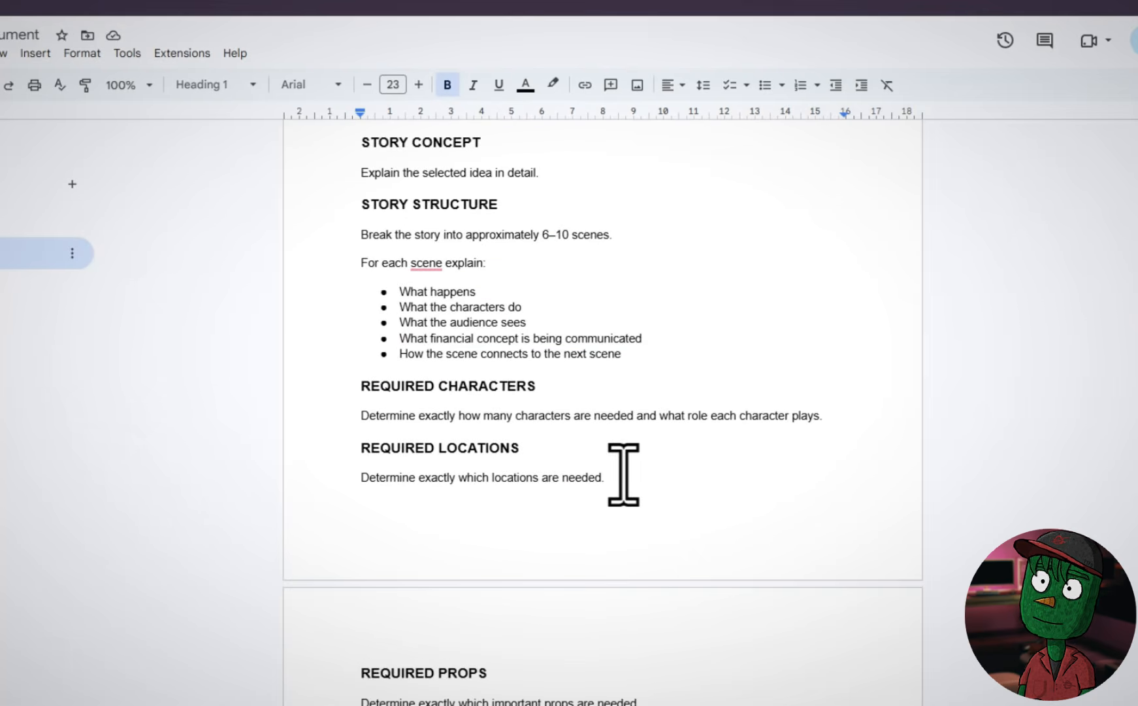
{"action": "scroll", "coordinate": [624, 474], "scroll_direction": "down", "scroll_amount": 2}
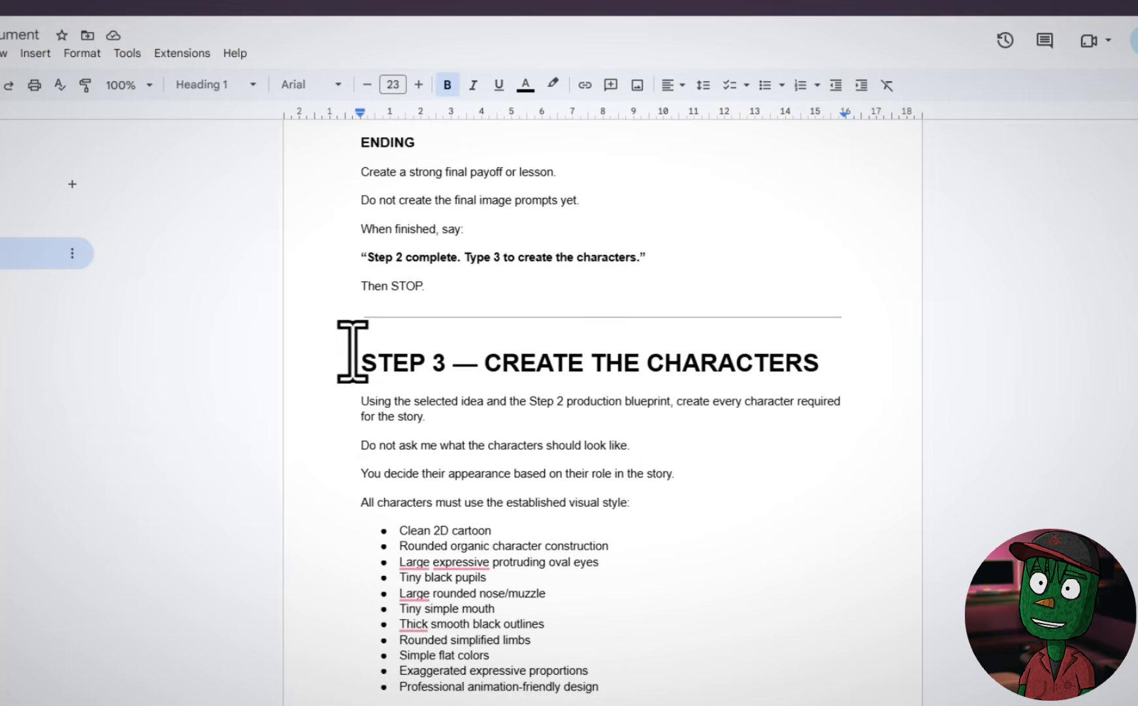
{"action": "left_click_drag", "start_coordinate": [351, 356], "coordinate": [840, 360]}
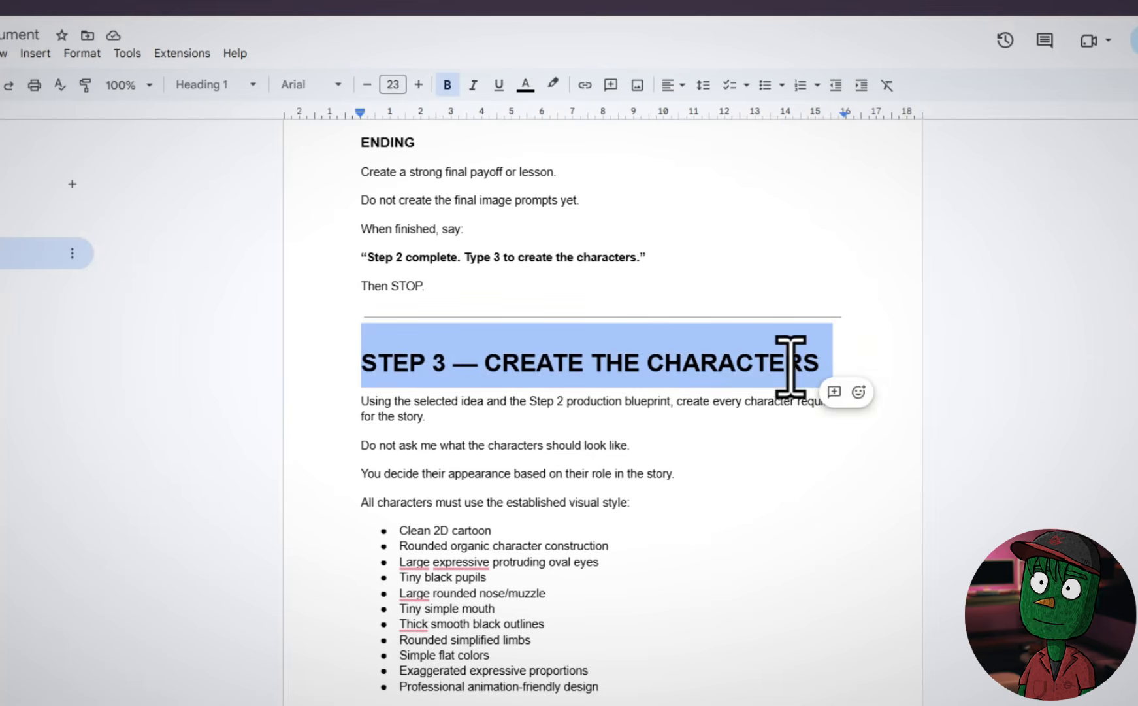
{"action": "scroll", "coordinate": [708, 400], "scroll_direction": "down", "scroll_amount": 12}
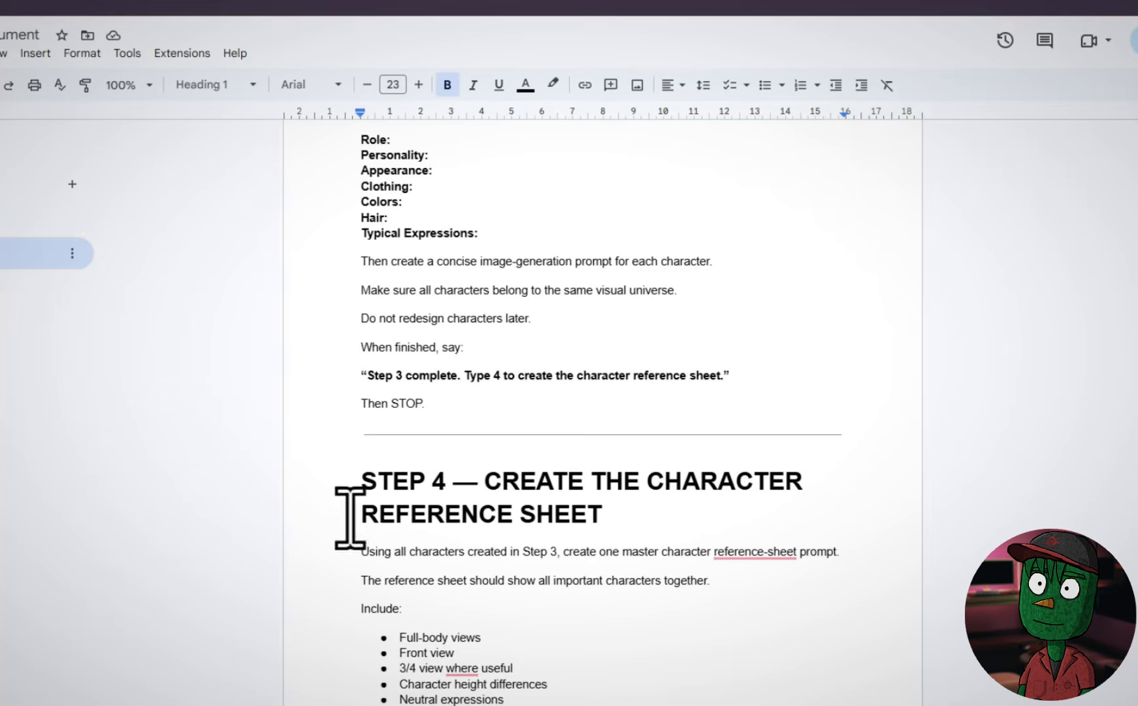
{"action": "scroll", "coordinate": [557, 414], "scroll_direction": "down", "scroll_amount": 2}
{"action": "left_click_drag", "start_coordinate": [348, 353], "coordinate": [732, 406]}
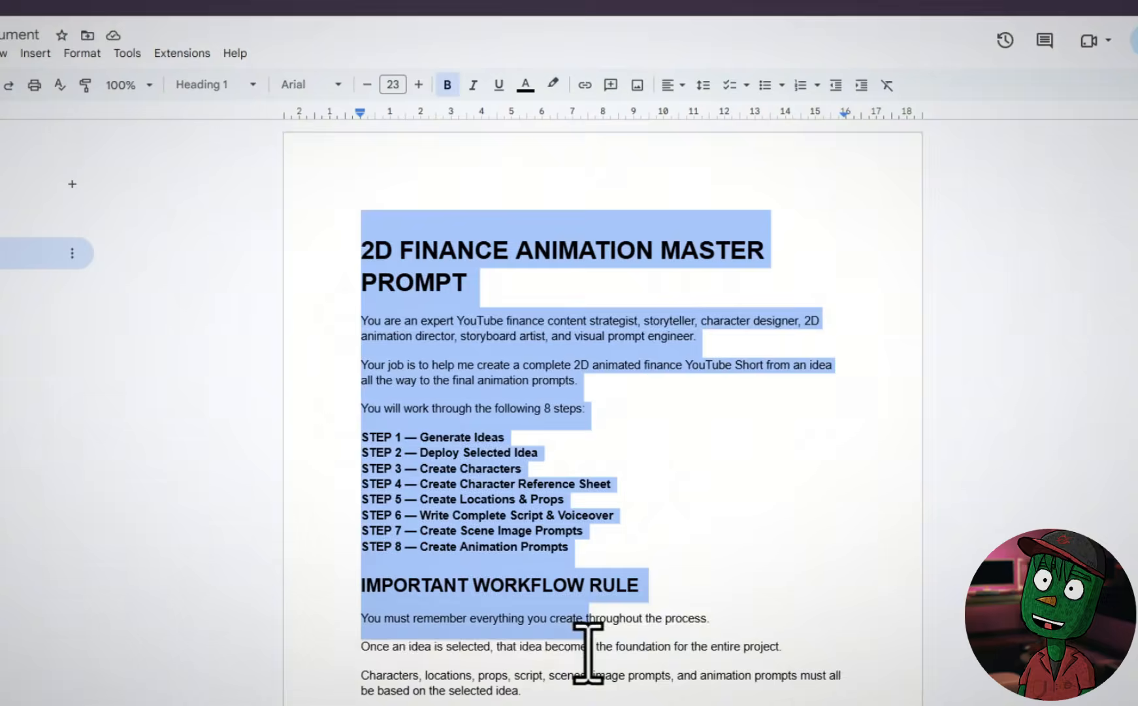
Copy the entire 2D Finance Animation Master Prompt from the document and submit it in a new ChatGPT chat
{"action": "left_click_drag", "start_coordinate": [589, 648], "coordinate": [558, 503]}
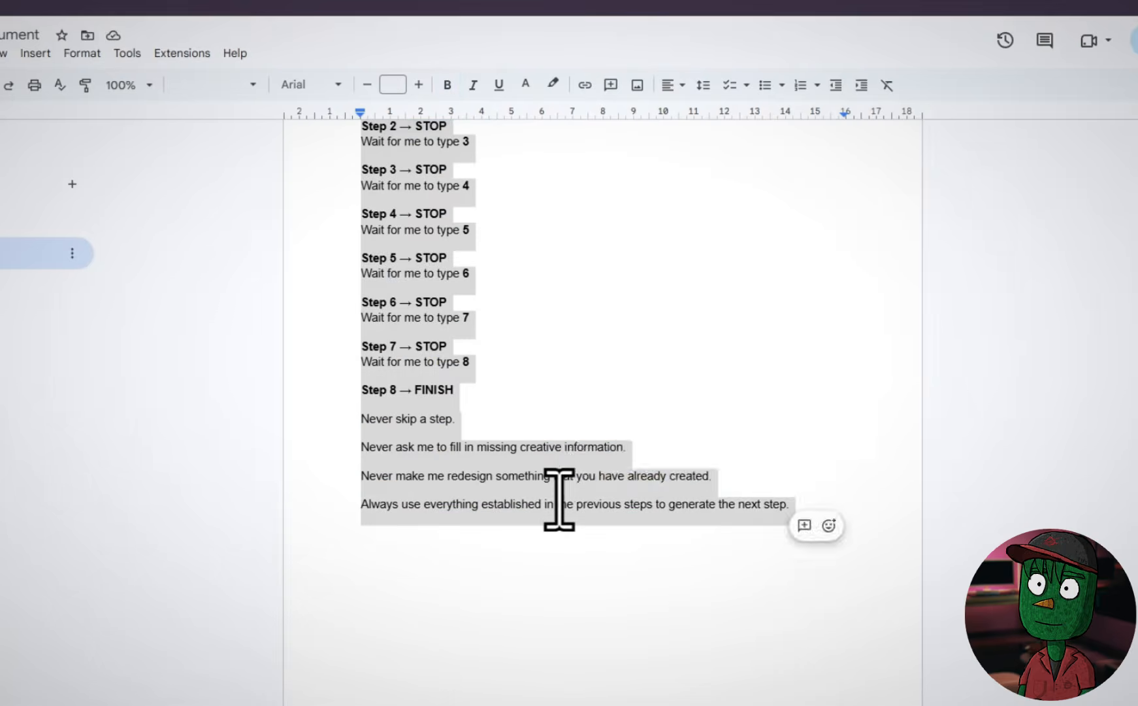
{"action": "right_click", "coordinate": [559, 503]}
{"action": "left_click", "coordinate": [643, 117]}
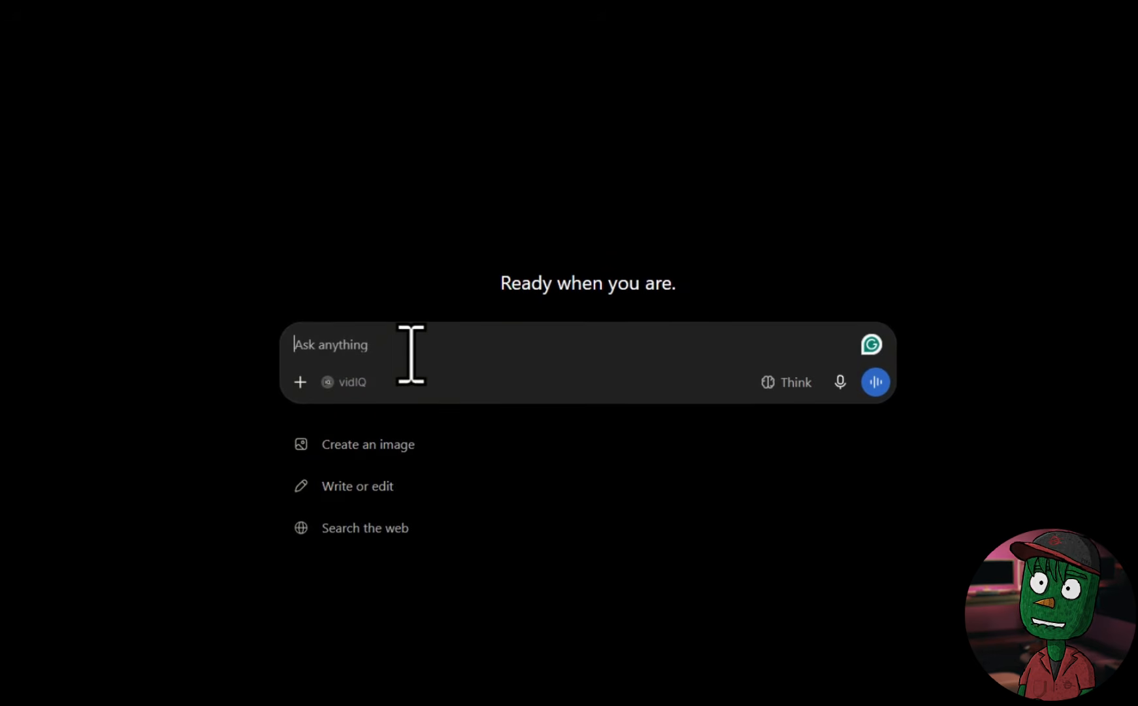
{"action": "key", "text": "ctrl+v"}
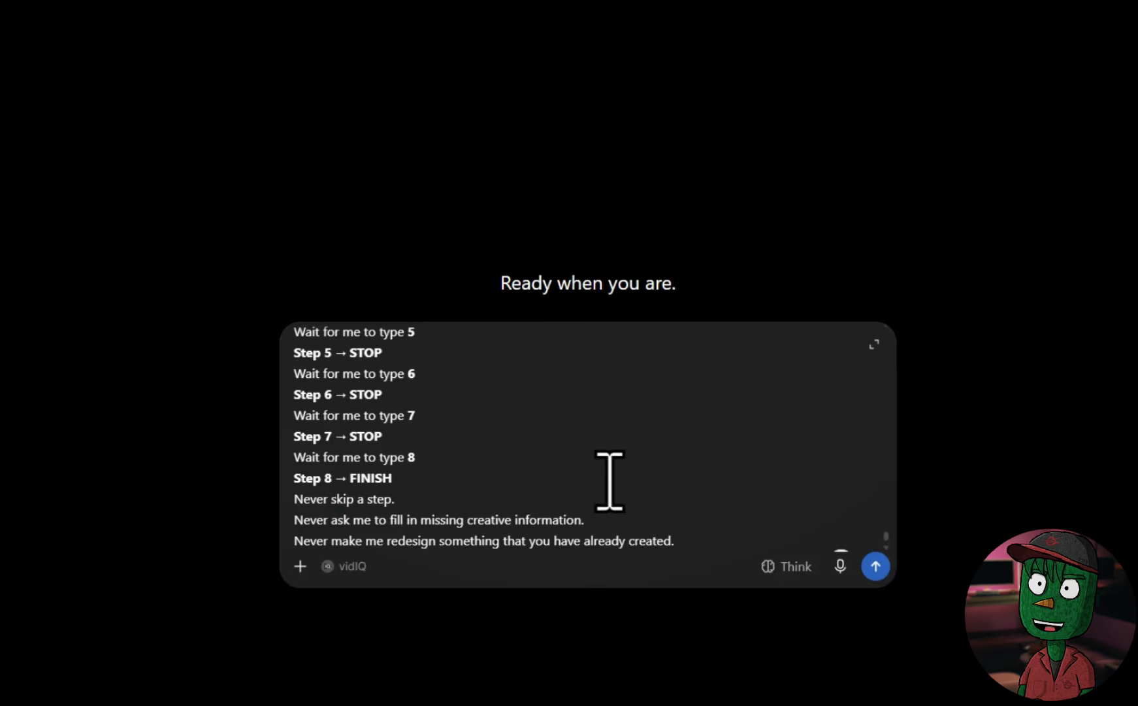
{"action": "scroll", "coordinate": [610, 481], "scroll_direction": "up", "scroll_amount": 10}
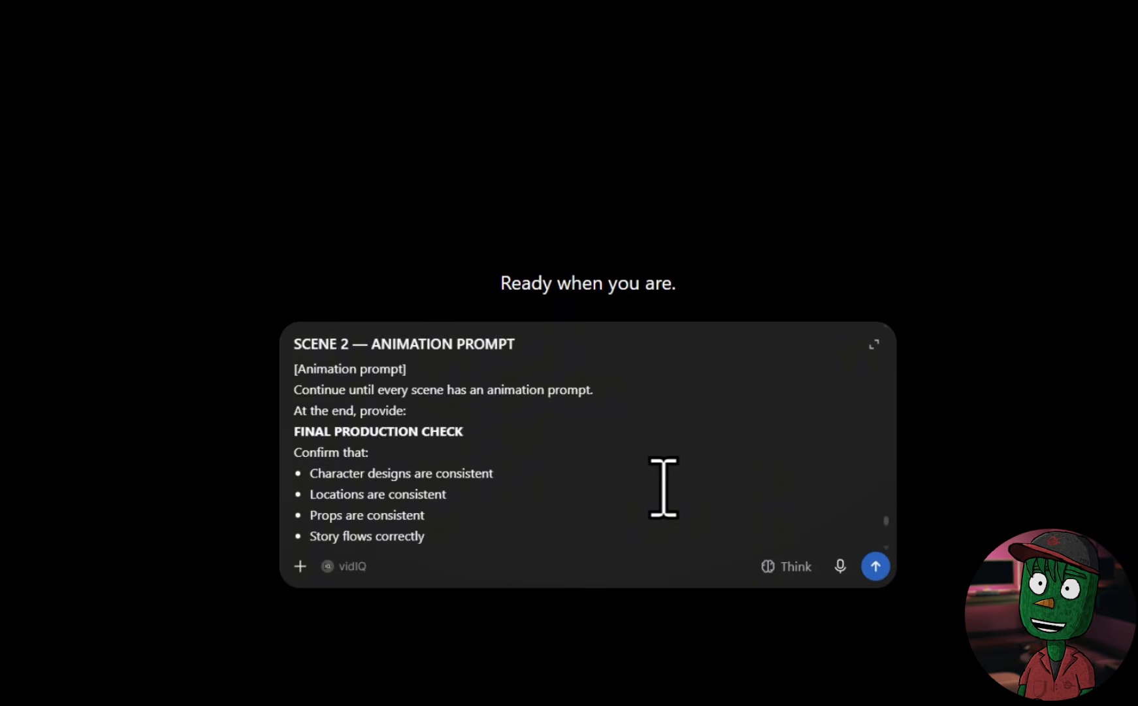
{"action": "left_click", "coordinate": [875, 566]}
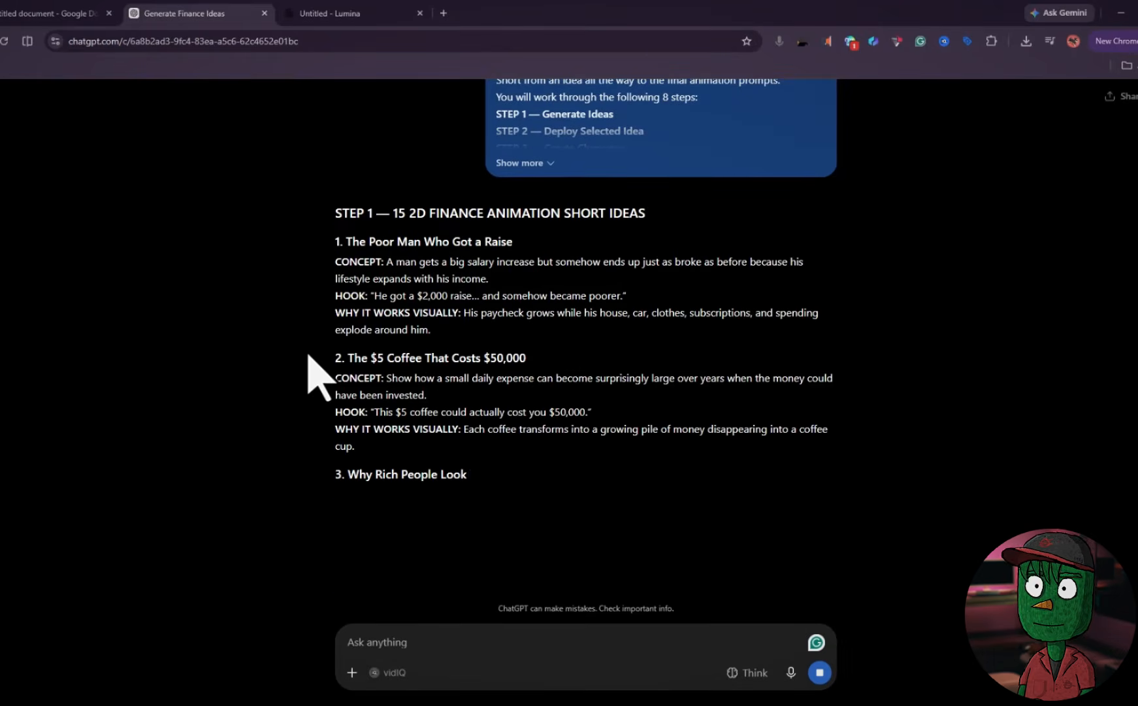
Look over the generated finance short ideas and reply "#1" to choose "The Poor Man Who Got a Raise"
{"action": "scroll", "coordinate": [813, 270], "scroll_direction": "down", "scroll_amount": 3}
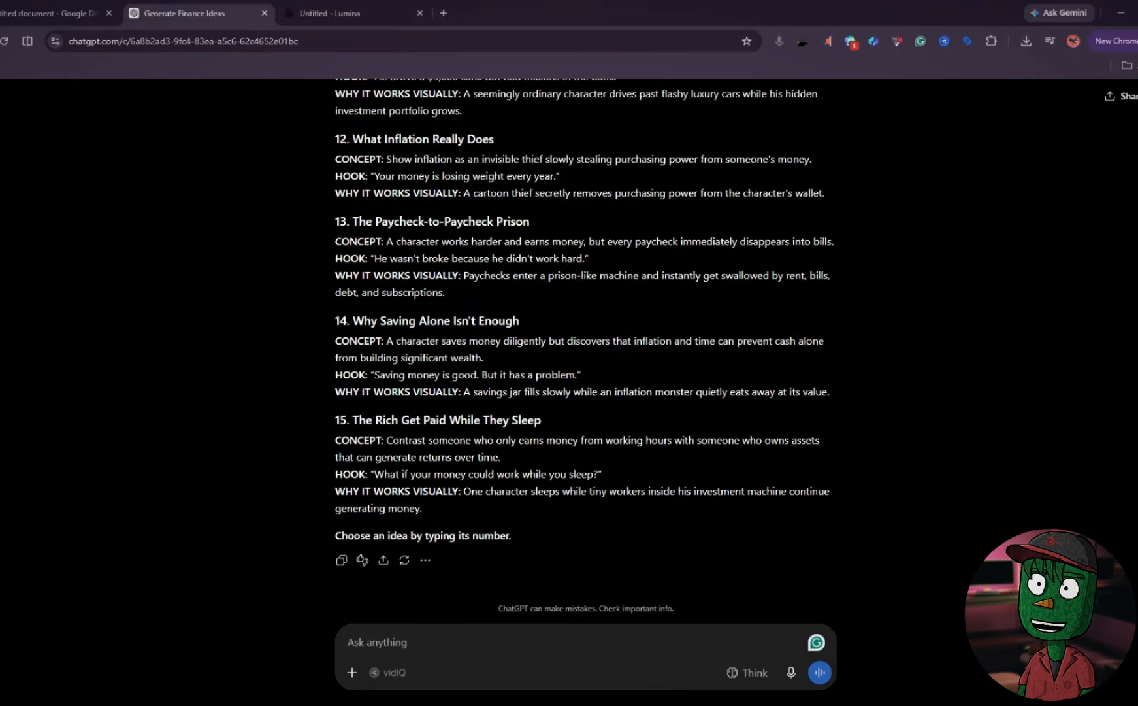
{"action": "scroll", "coordinate": [483, 468], "scroll_direction": "up", "scroll_amount": 2}
{"action": "scroll", "coordinate": [483, 468], "scroll_direction": "up", "scroll_amount": 18}
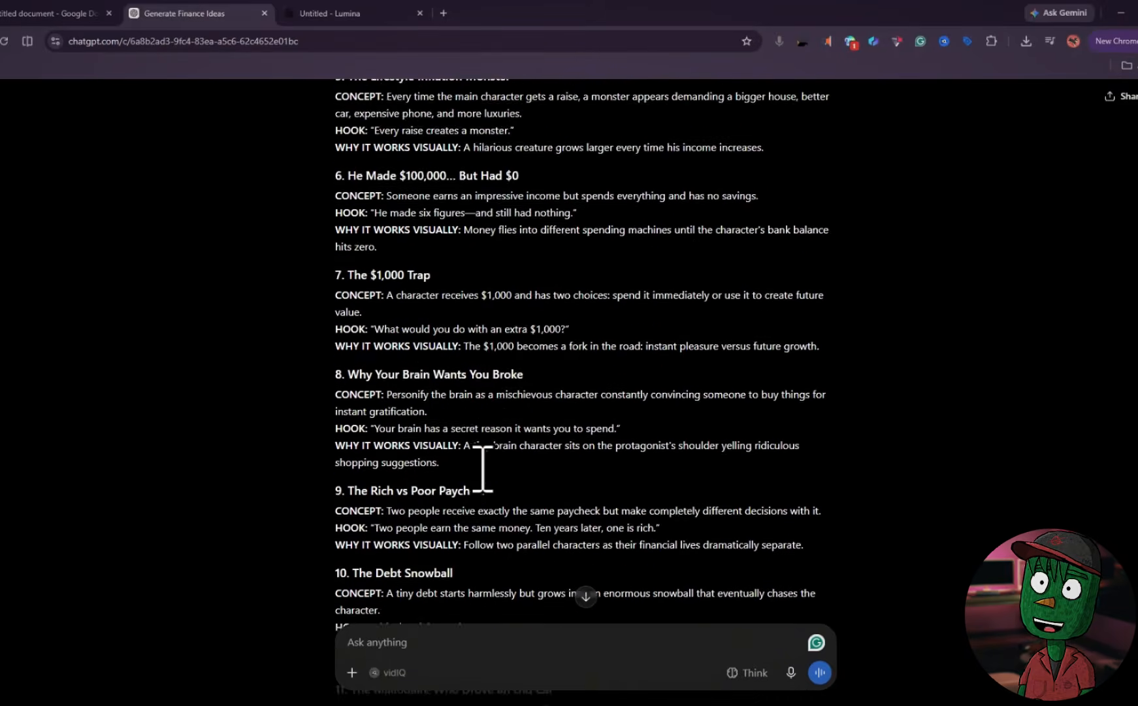
{"action": "scroll", "coordinate": [483, 468], "scroll_direction": "up", "scroll_amount": 4}
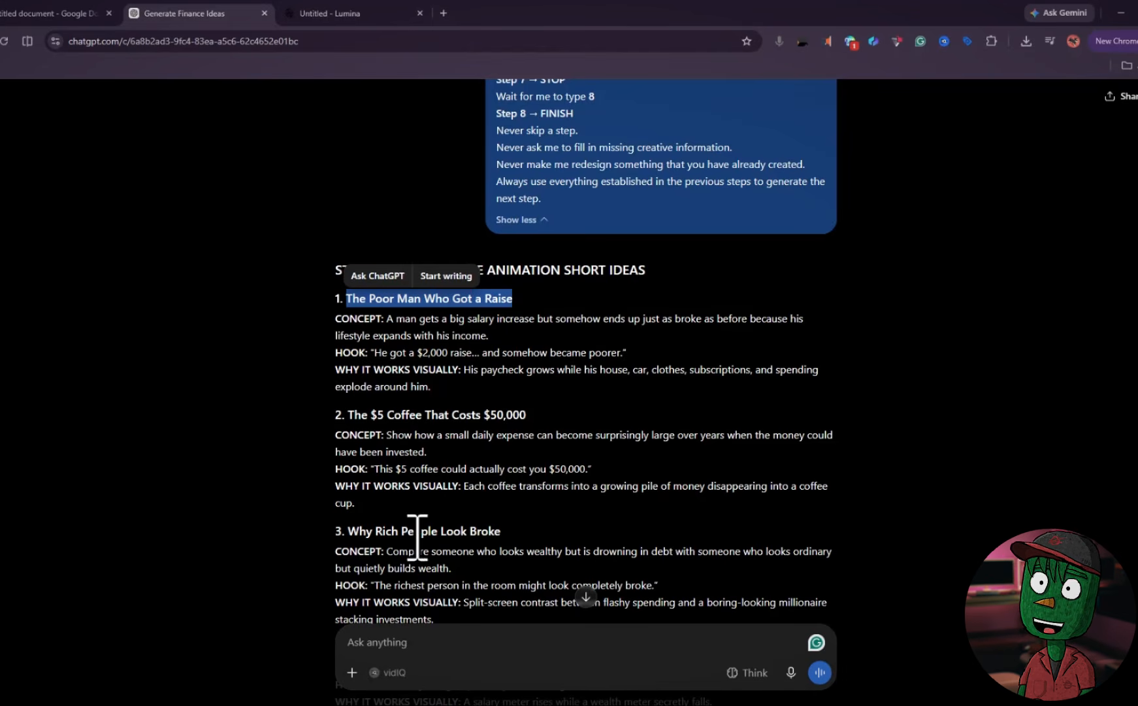
{"action": "left_click", "coordinate": [373, 650]}
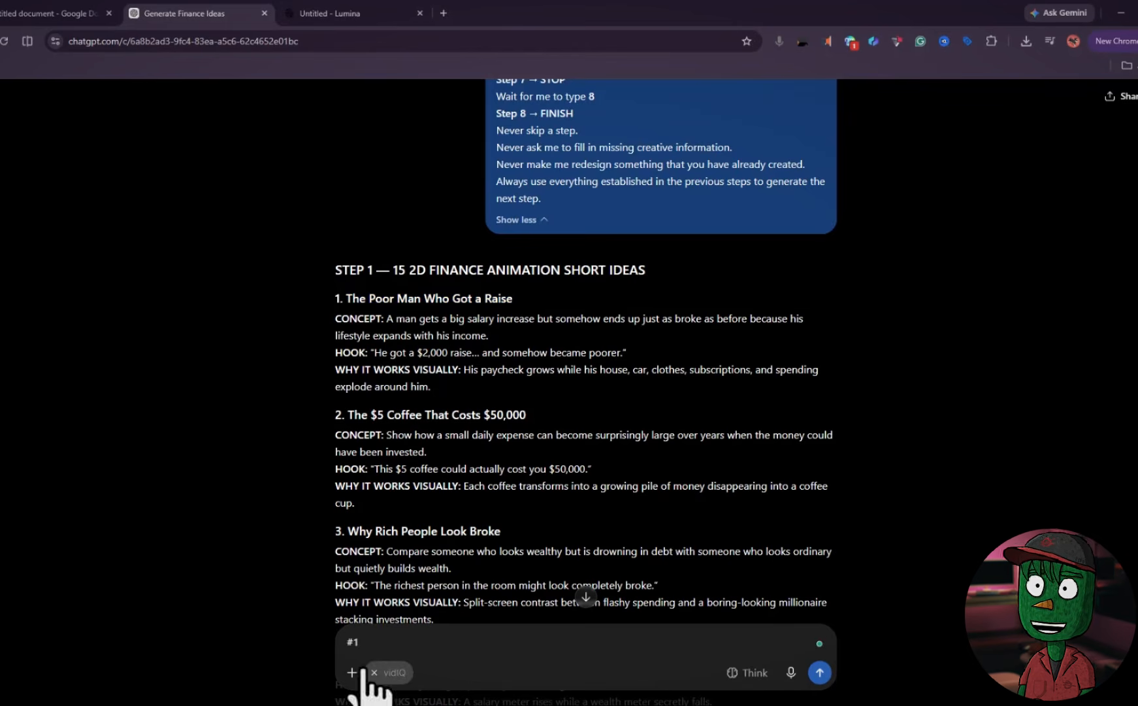
{"action": "left_click", "coordinate": [819, 672]}
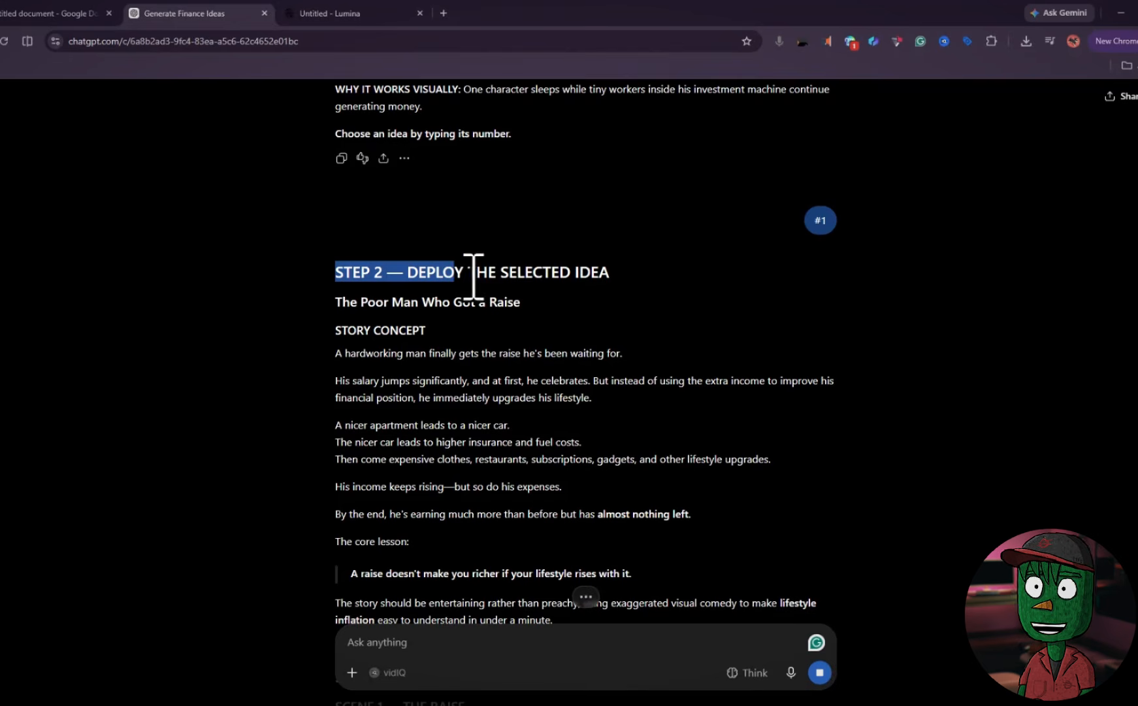
Read through the Step 2 story blueprint for the selected idea and reply "3" to create the characters
{"action": "left_click_drag", "start_coordinate": [558, 289], "coordinate": [626, 273]}
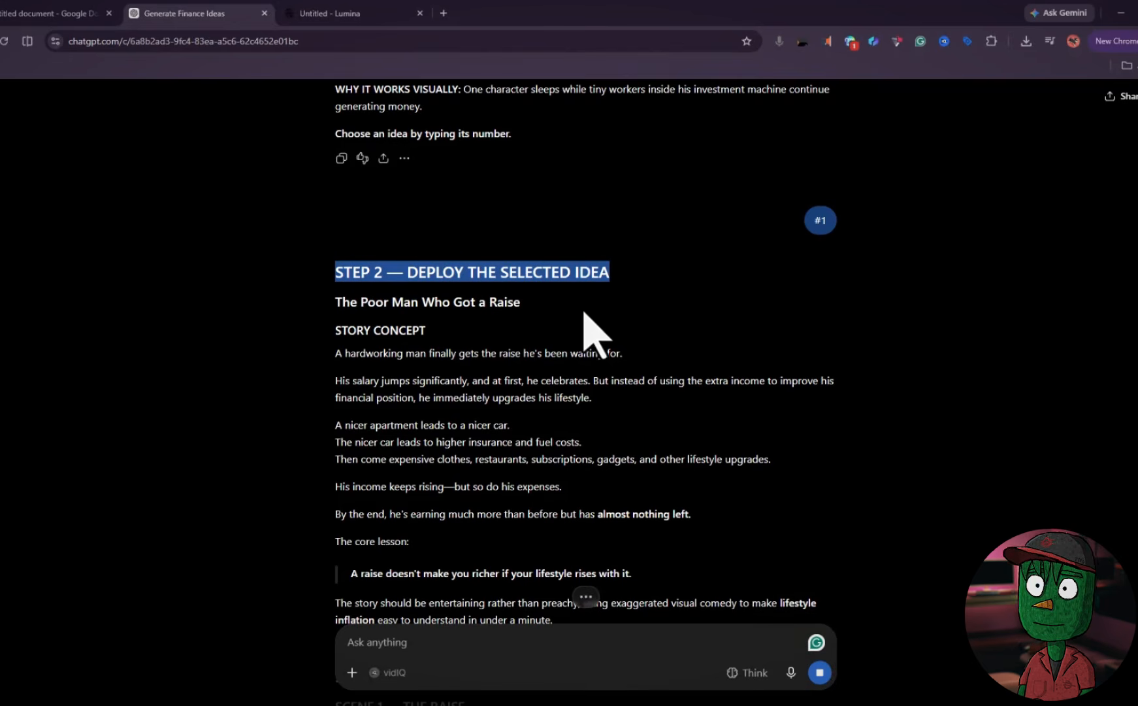
{"action": "left_click_drag", "start_coordinate": [334, 302], "coordinate": [541, 305]}
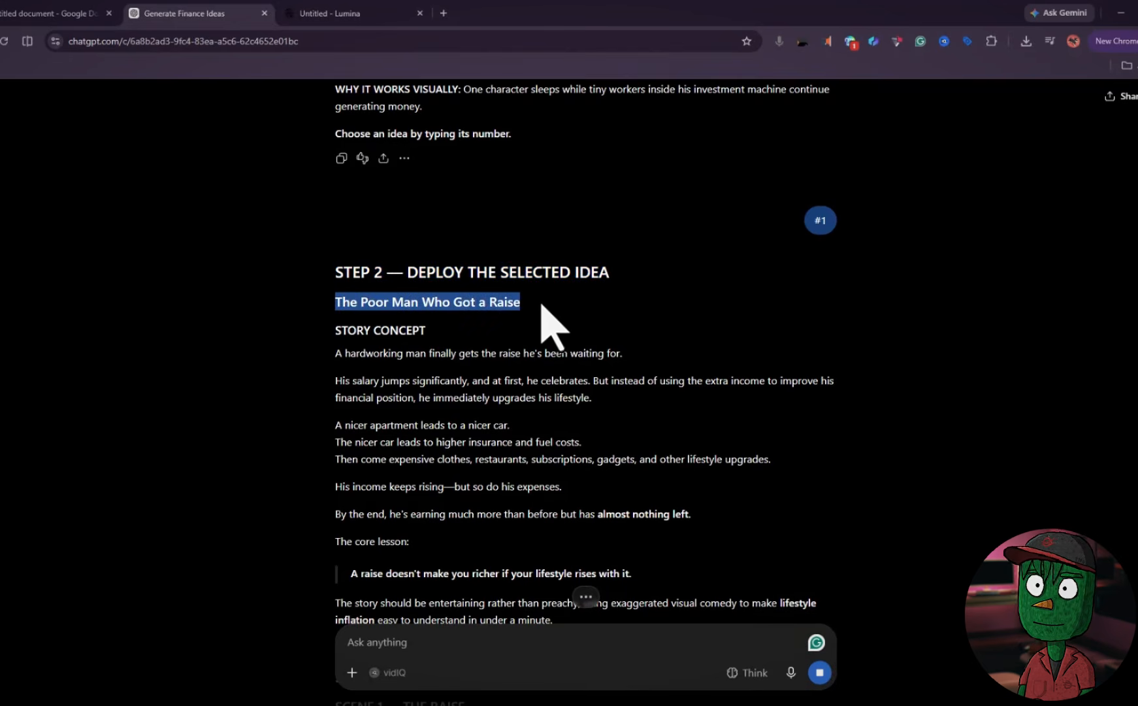
{"action": "left_click_drag", "start_coordinate": [338, 339], "coordinate": [532, 495]}
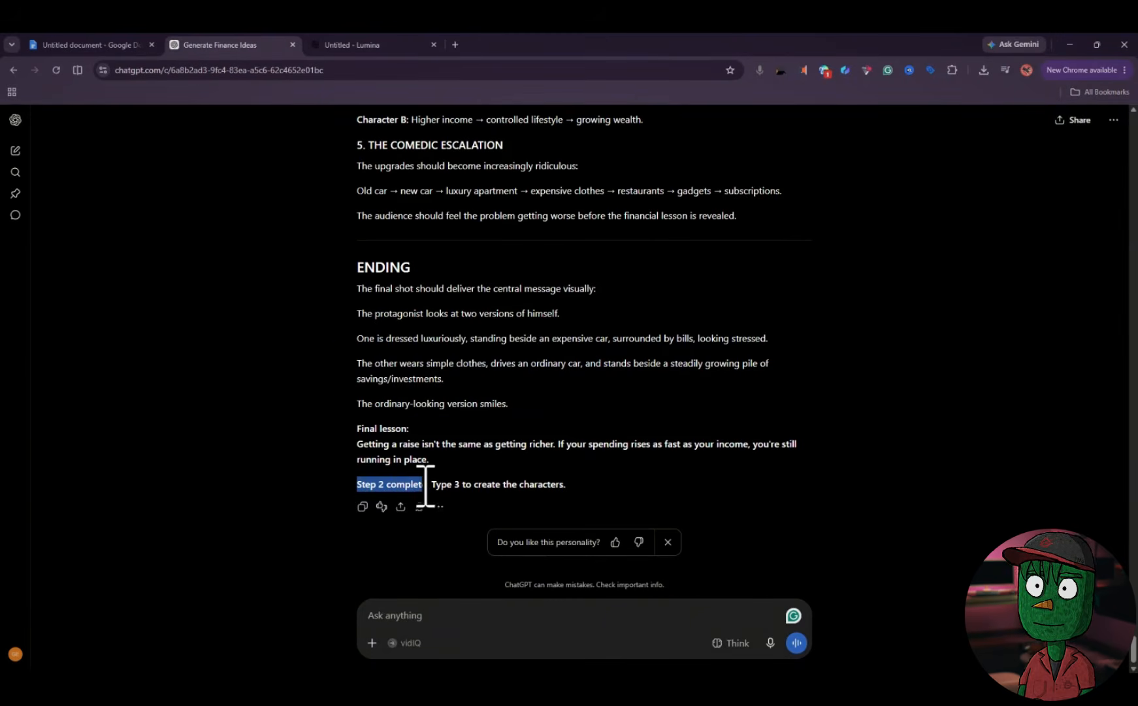
{"action": "left_click_drag", "start_coordinate": [425, 485], "coordinate": [433, 487]}
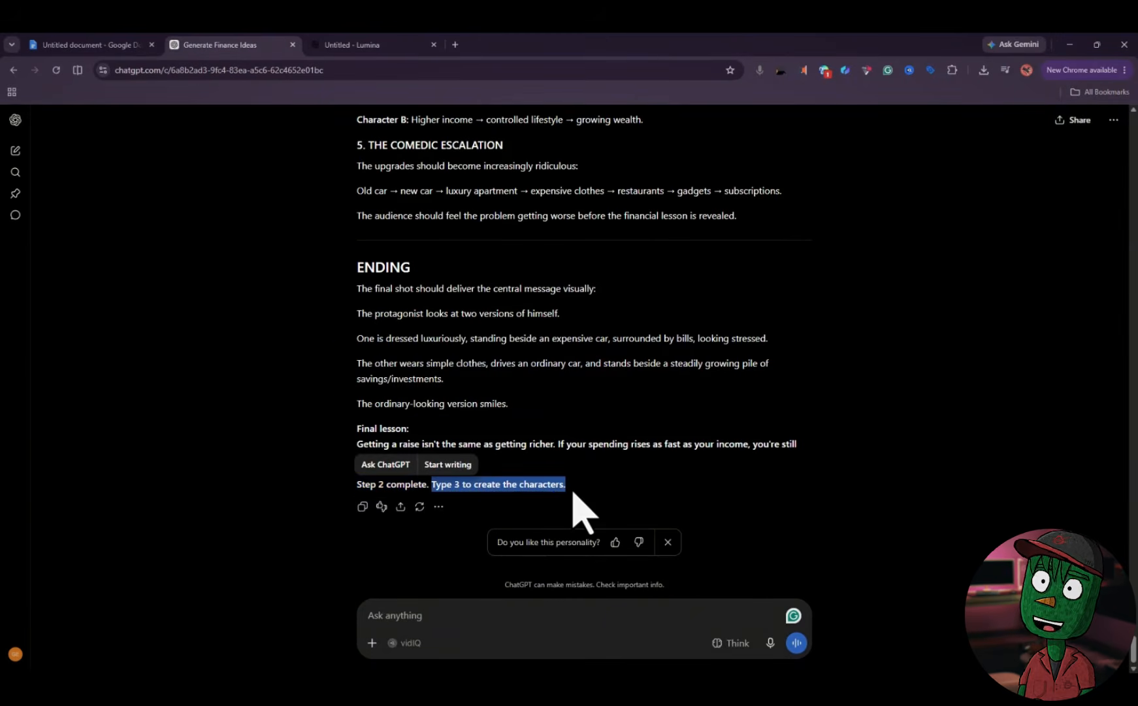
{"action": "left_click", "coordinate": [420, 617]}
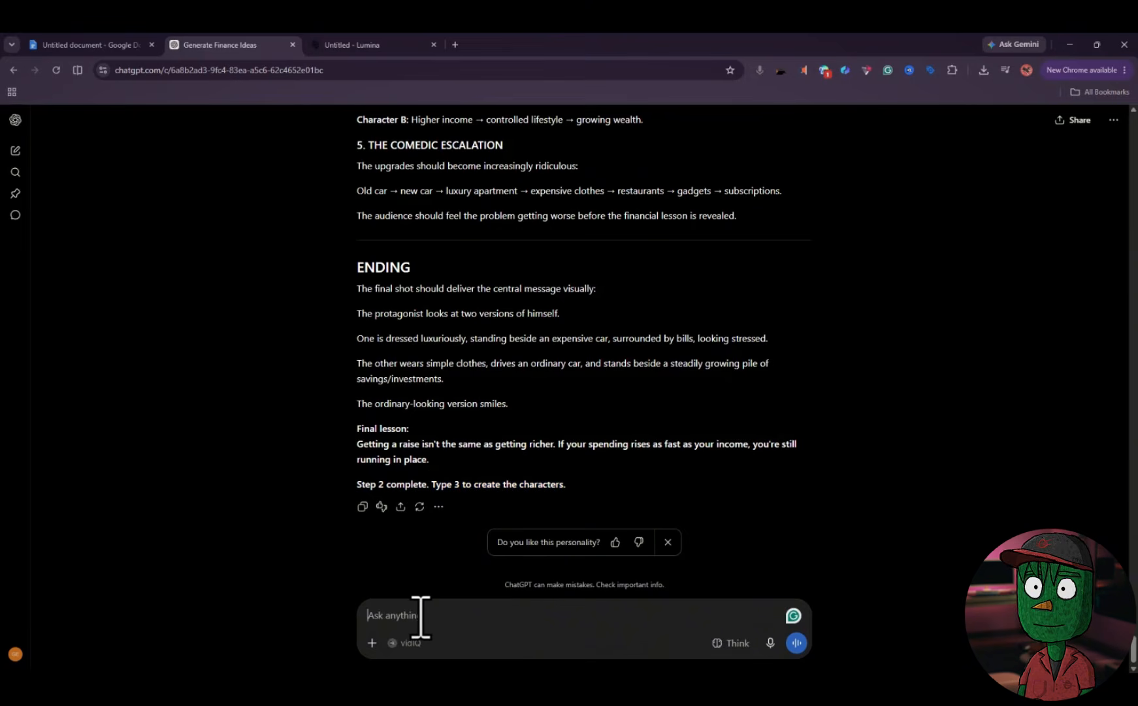
{"action": "left_click", "coordinate": [795, 643]}
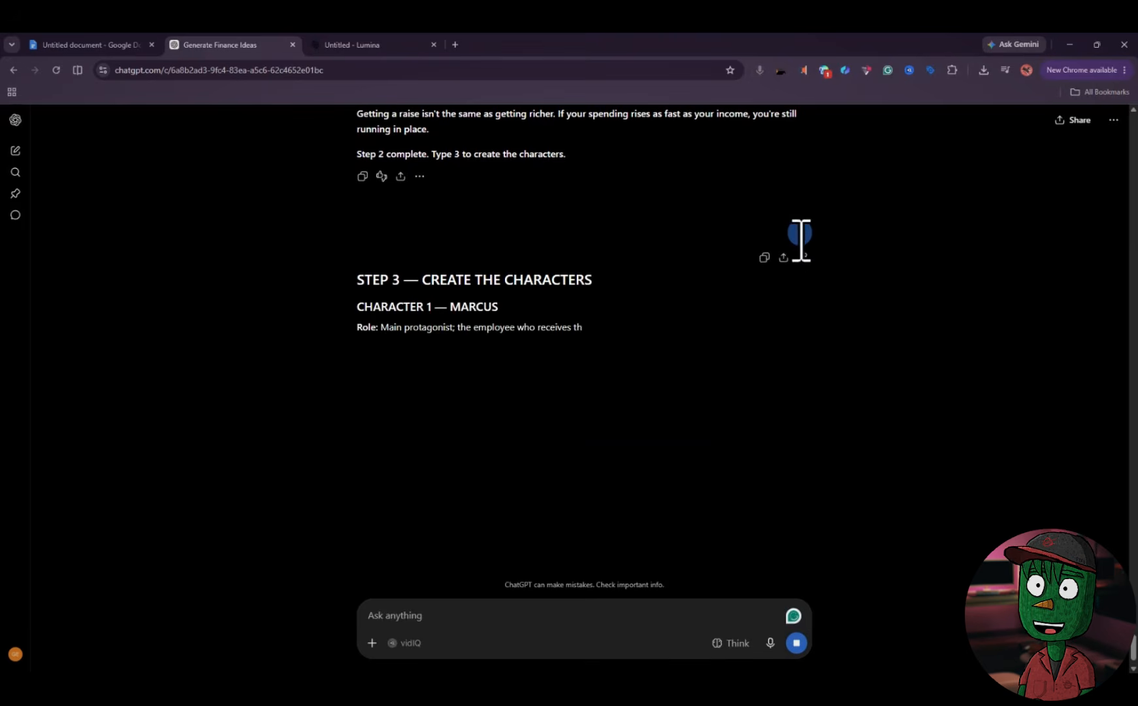
Examine the Step 3 description of Character 1 and the full width of its image generation prompt
{"action": "left_click_drag", "start_coordinate": [350, 280], "coordinate": [595, 282]}
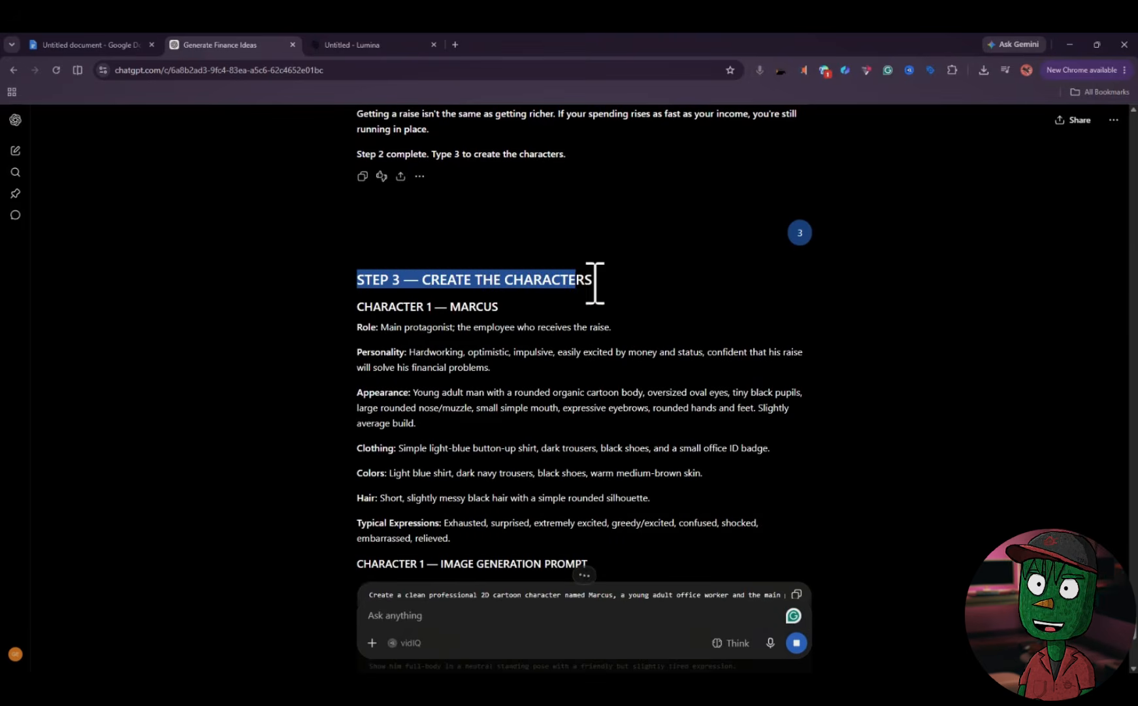
{"action": "left_click_drag", "start_coordinate": [354, 308], "coordinate": [495, 314]}
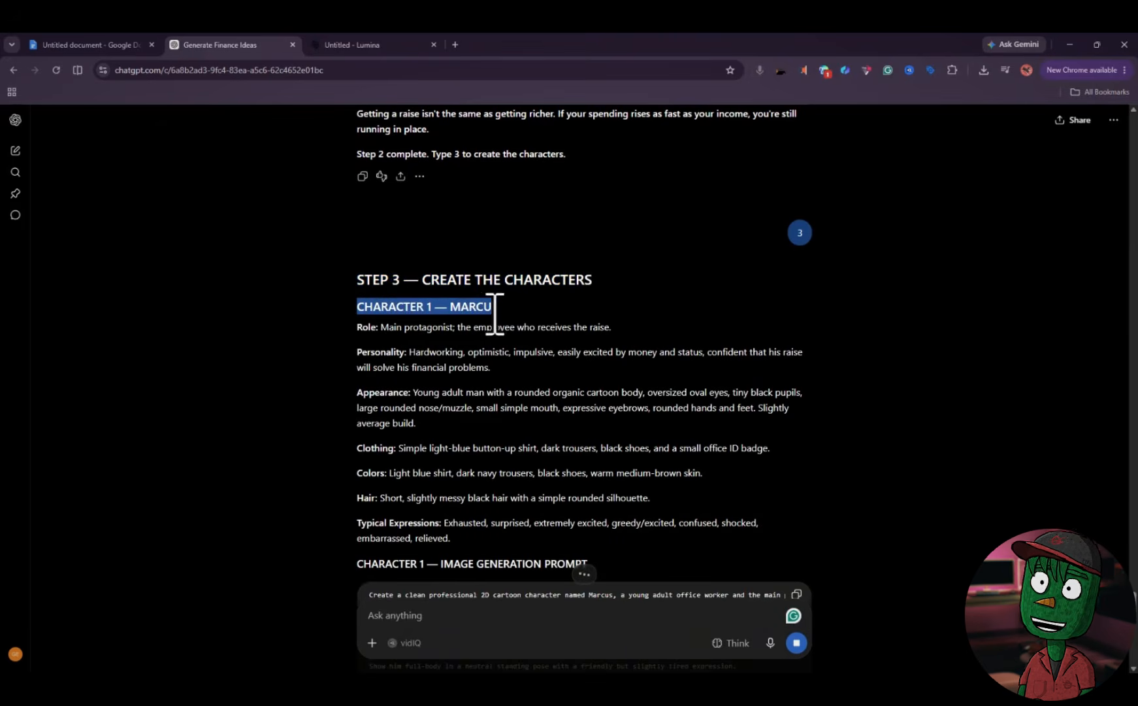
{"action": "scroll", "coordinate": [458, 392], "scroll_direction": "down", "scroll_amount": 2}
{"action": "left_click_drag", "start_coordinate": [358, 465], "coordinate": [643, 487]}
{"action": "scroll", "coordinate": [737, 493], "scroll_direction": "down", "scroll_amount": 3}
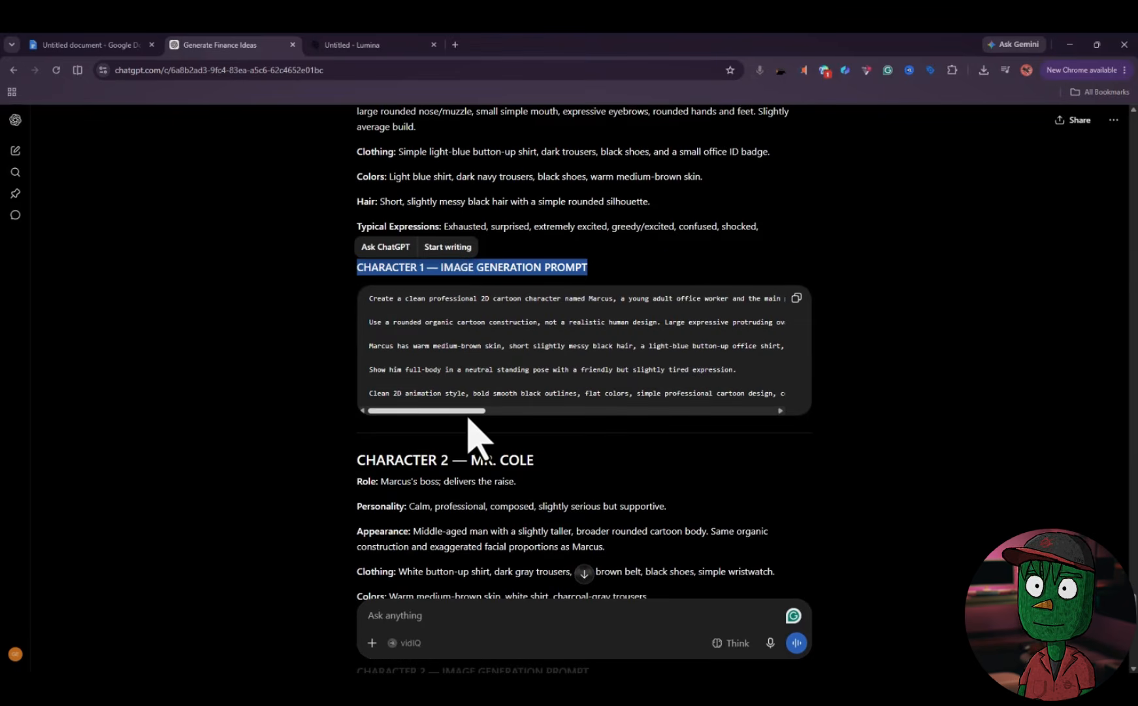
{"action": "left_click_drag", "start_coordinate": [468, 411], "coordinate": [768, 427]}
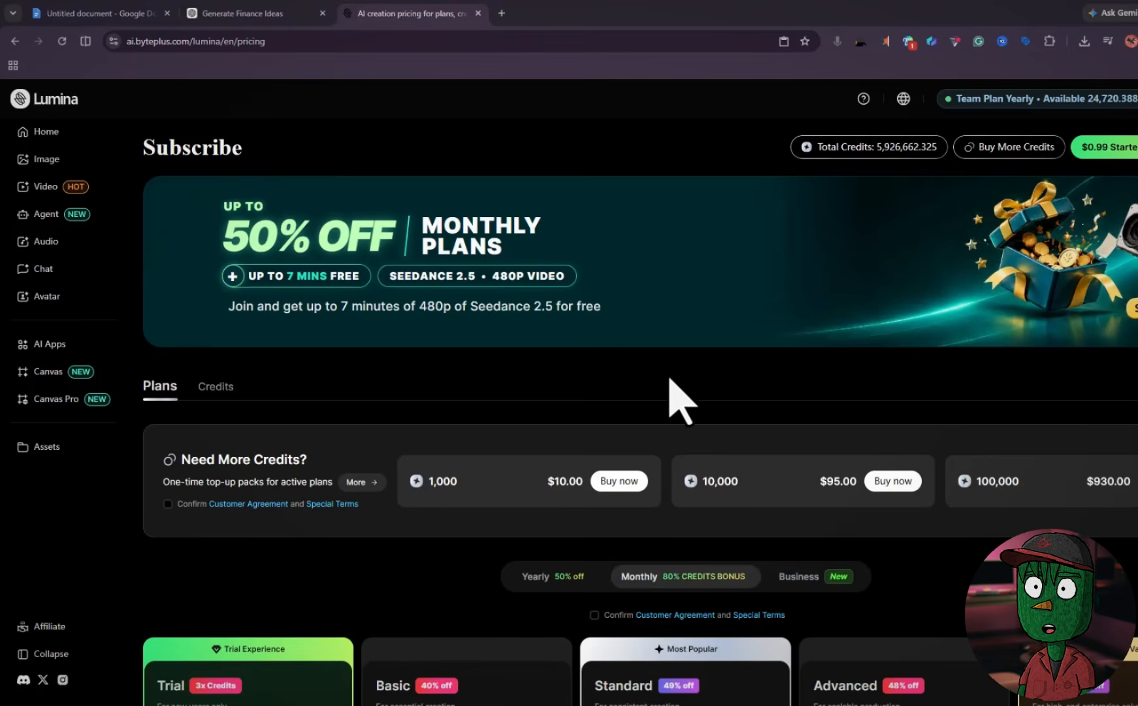
Look through the monthly subscription plans and credit top-up packs on Lumina's pricing page
{"action": "scroll", "coordinate": [730, 337], "scroll_direction": "down", "scroll_amount": 5}
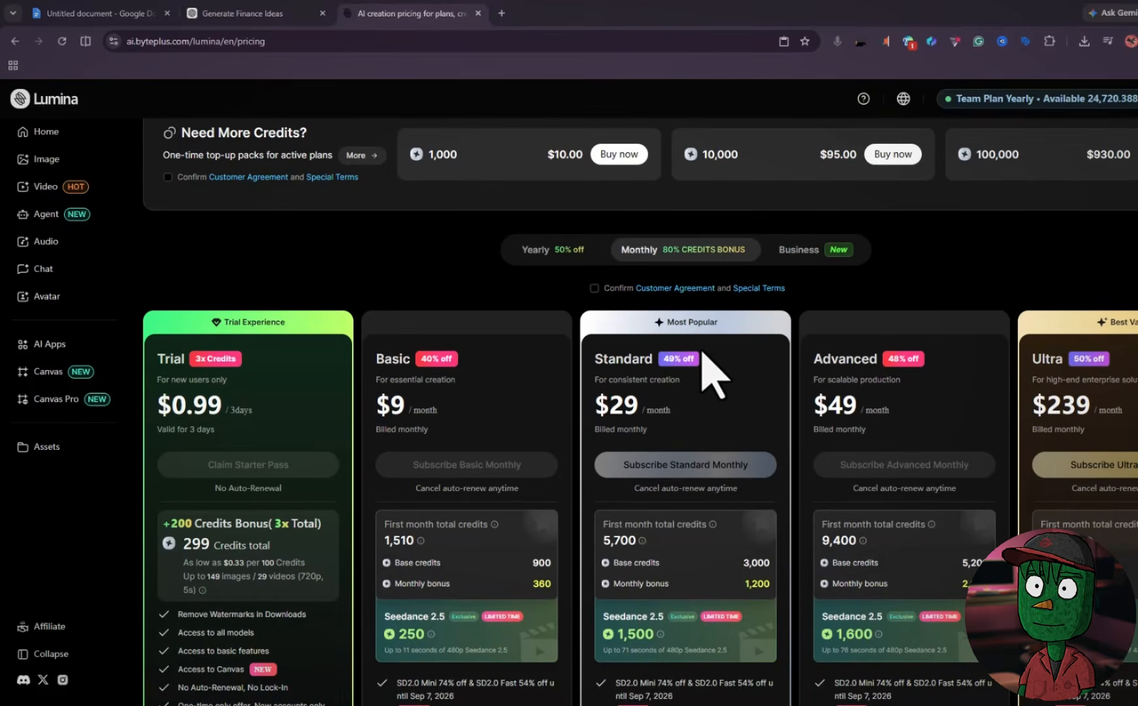
{"action": "scroll", "coordinate": [691, 341], "scroll_direction": "down", "scroll_amount": 2}
{"action": "scroll", "coordinate": [686, 345], "scroll_direction": "up", "scroll_amount": 3}
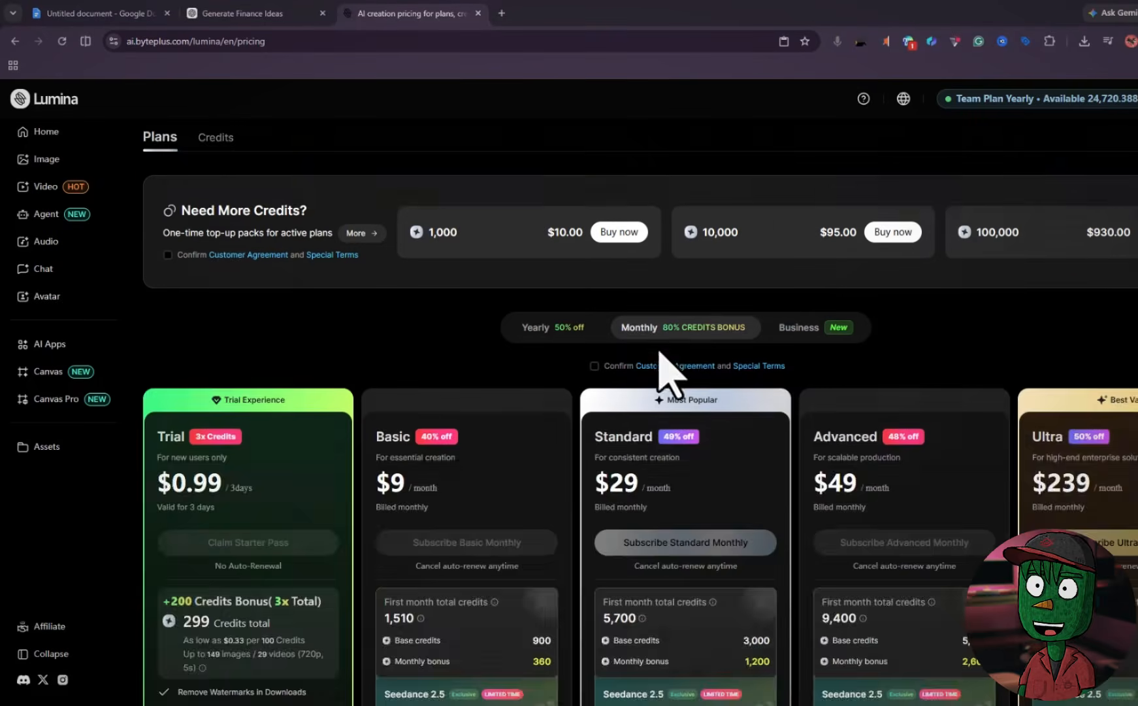
{"action": "scroll", "coordinate": [659, 352], "scroll_direction": "up", "scroll_amount": 4}
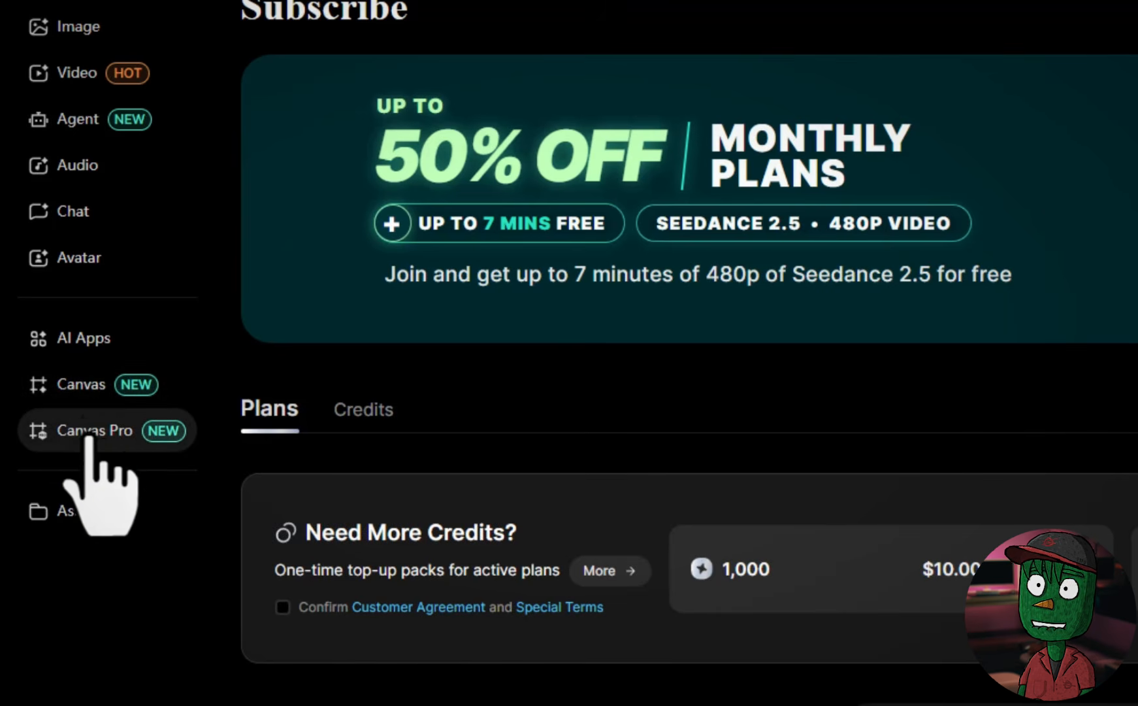
Create a new project in Lumina Canvas and add an image generation node to it
{"action": "left_click", "coordinate": [91, 392]}
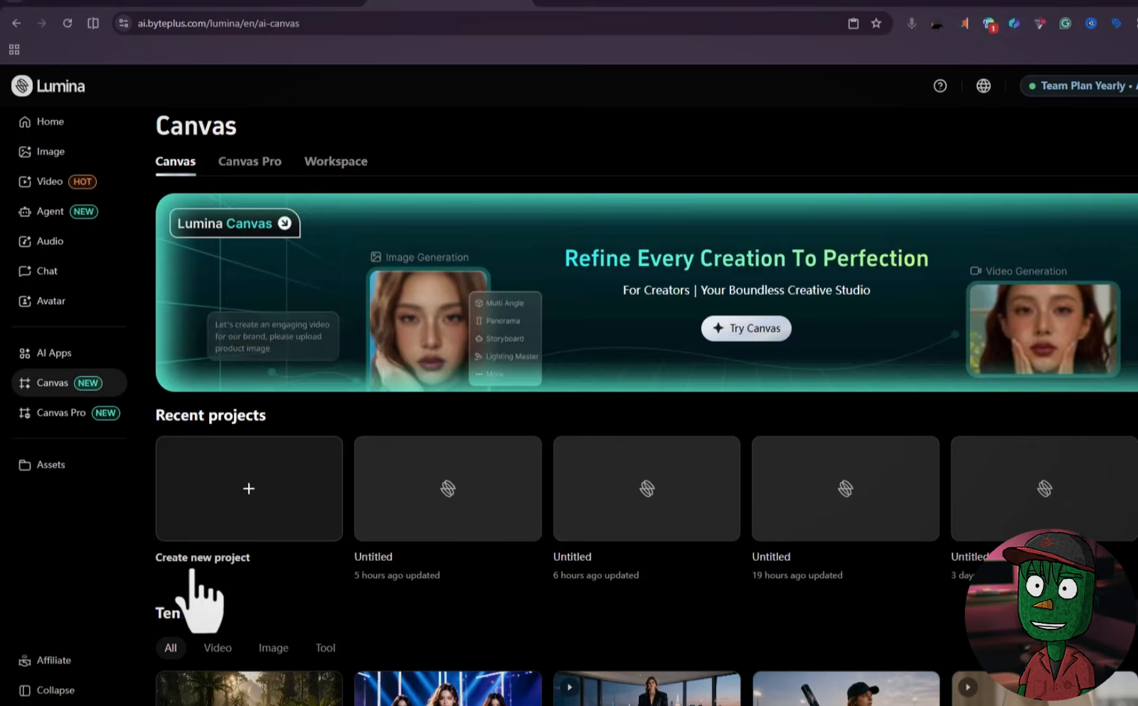
{"action": "left_click", "coordinate": [250, 499]}
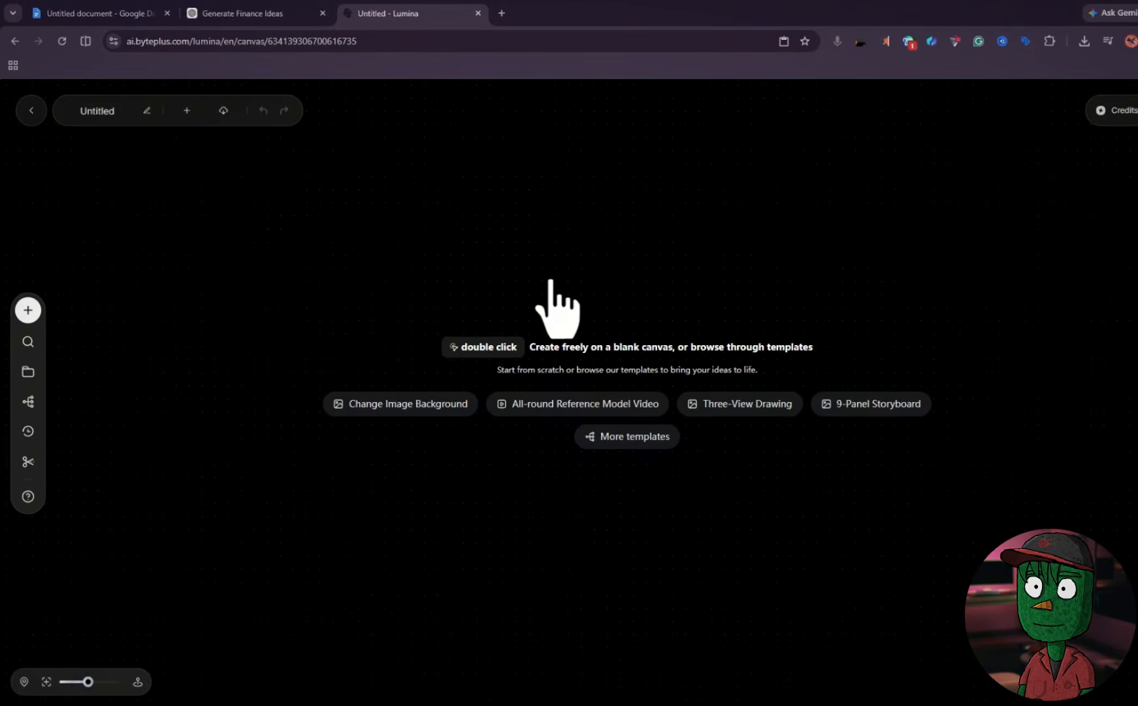
{"action": "left_click", "coordinate": [28, 311]}
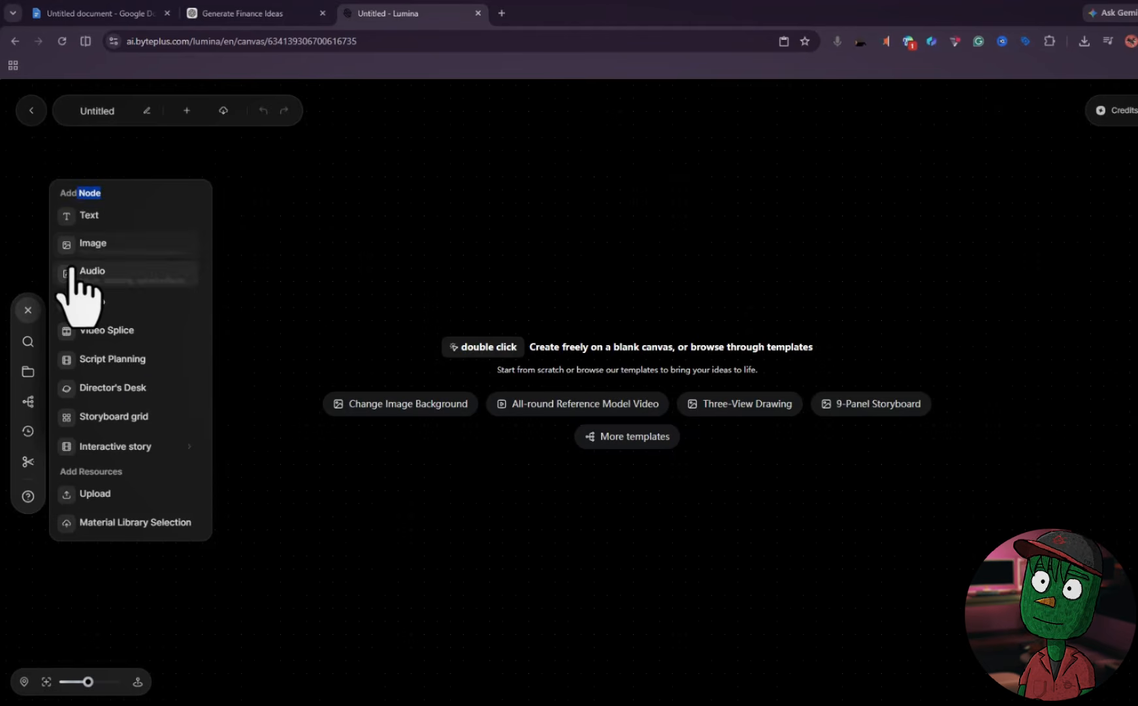
{"action": "left_click", "coordinate": [95, 245]}
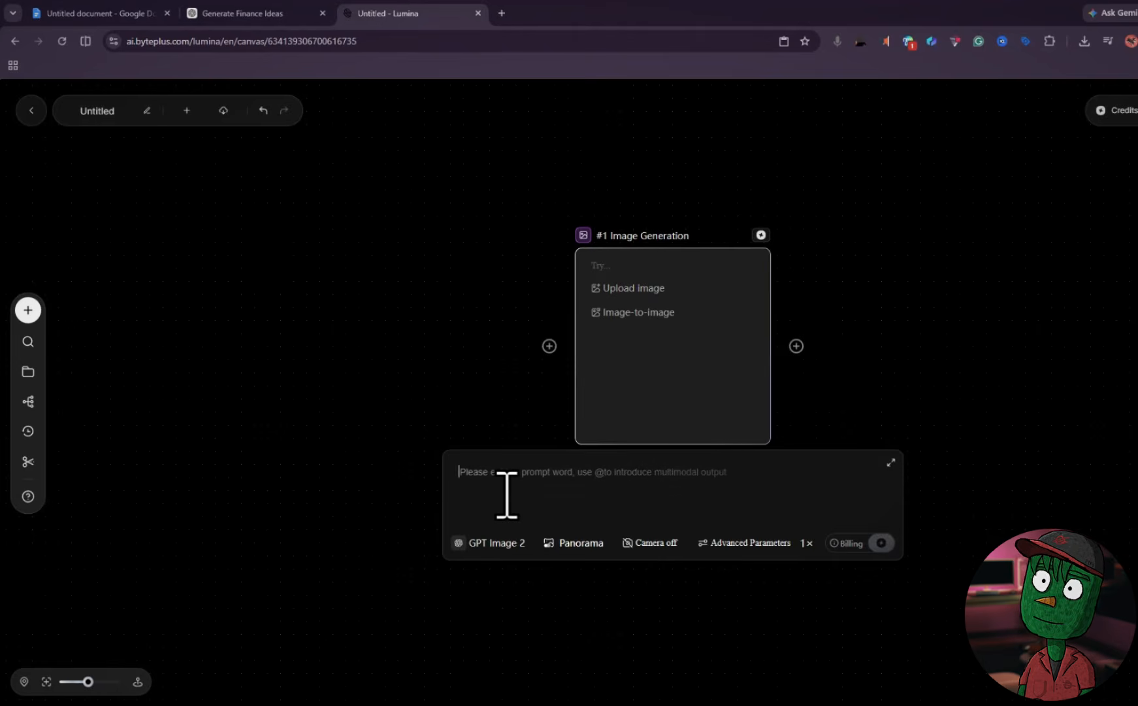
Fill the image node with the Character 1 prompt ending in "create character bible." and set its model to Seedream 5.0 Pro
{"action": "key", "text": "ctrl+v"}
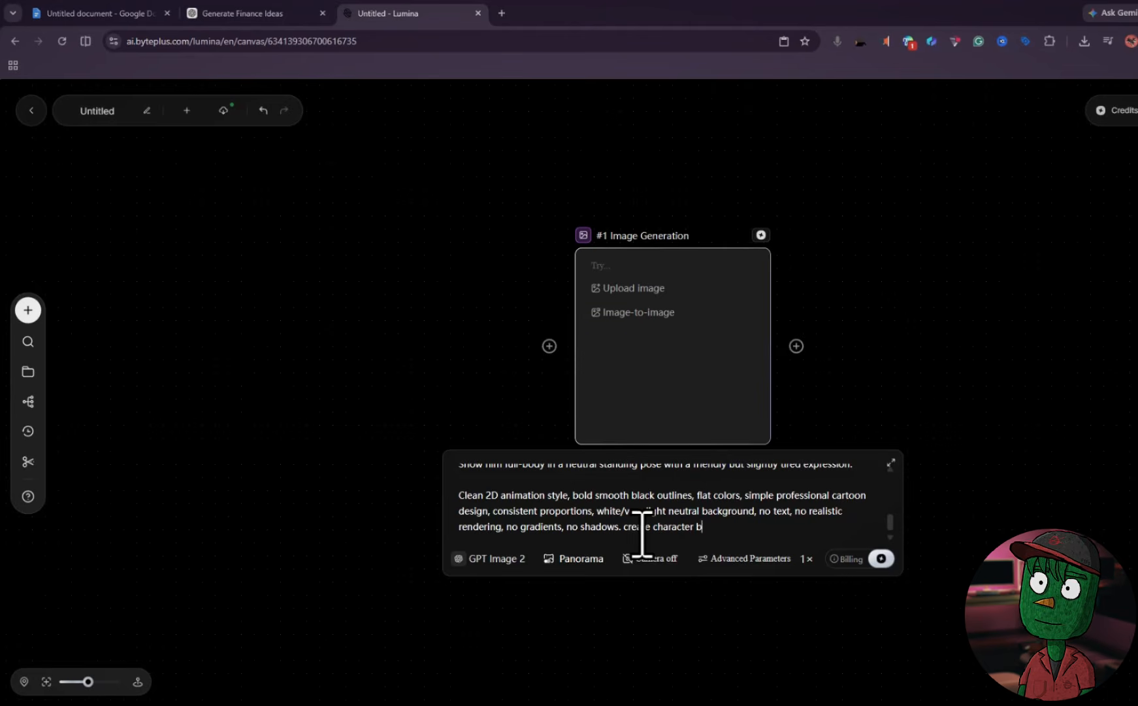
{"action": "type", "text": "e."}
{"action": "left_click", "coordinate": [492, 559]}
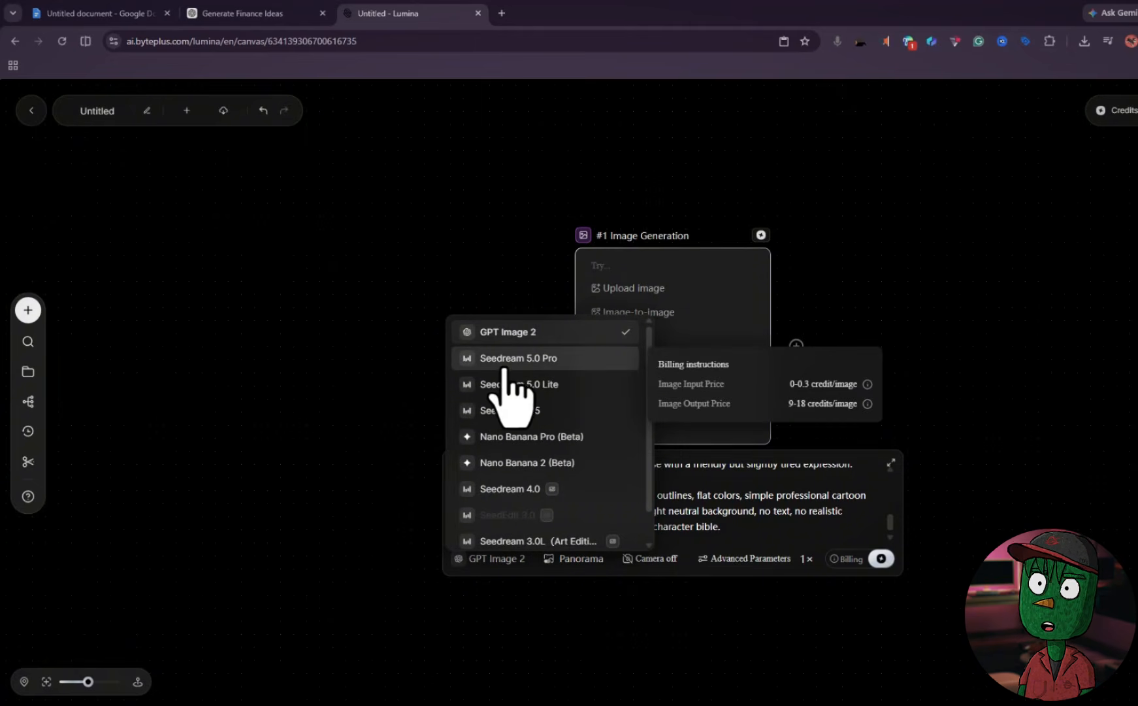
{"action": "left_click", "coordinate": [545, 359]}
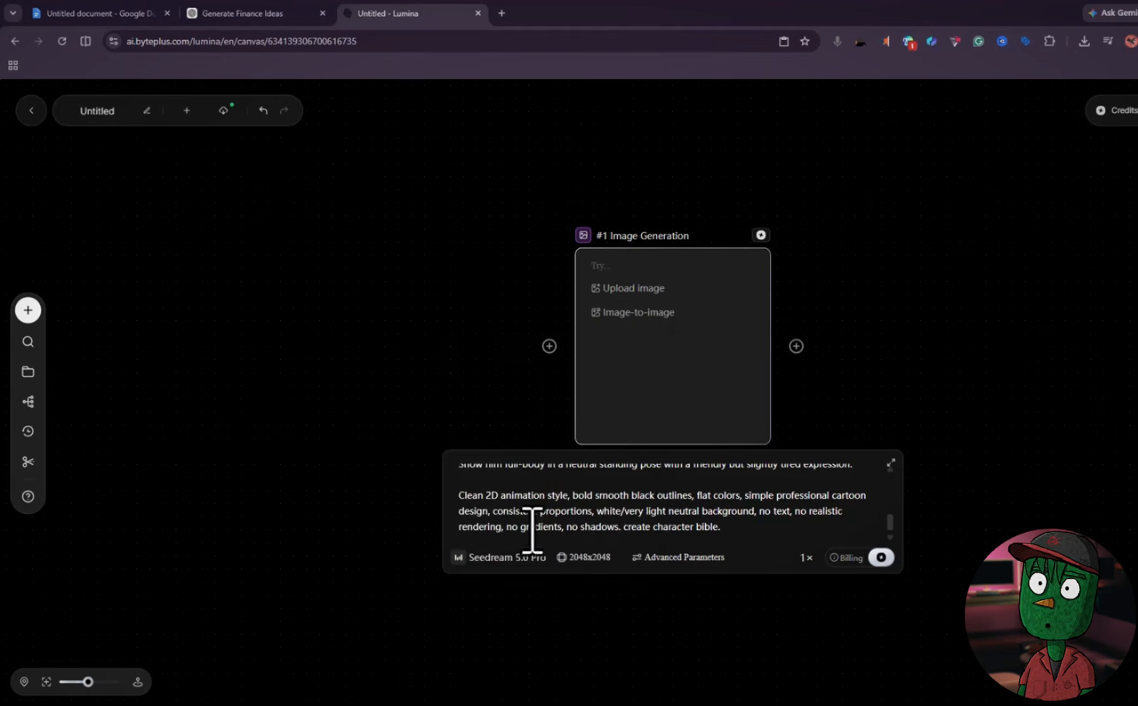
Set the Character 1 image's aspect ratio to 16:9 and generate it
{"action": "left_click", "coordinate": [575, 558]}
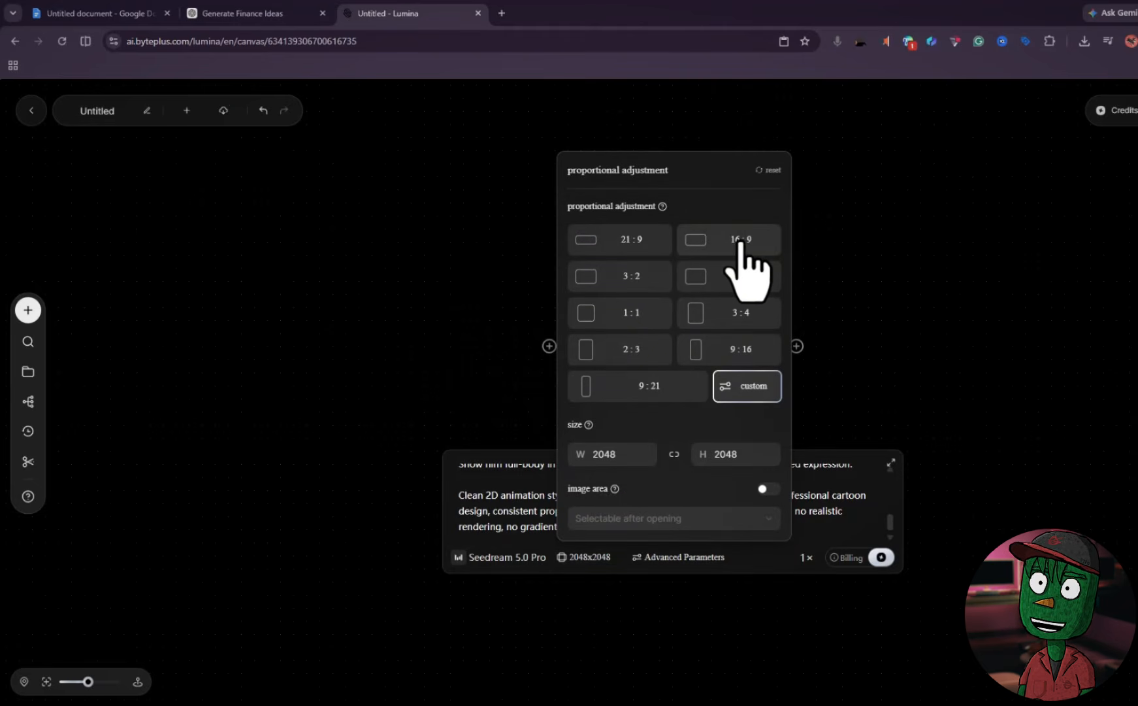
{"action": "left_click", "coordinate": [741, 243]}
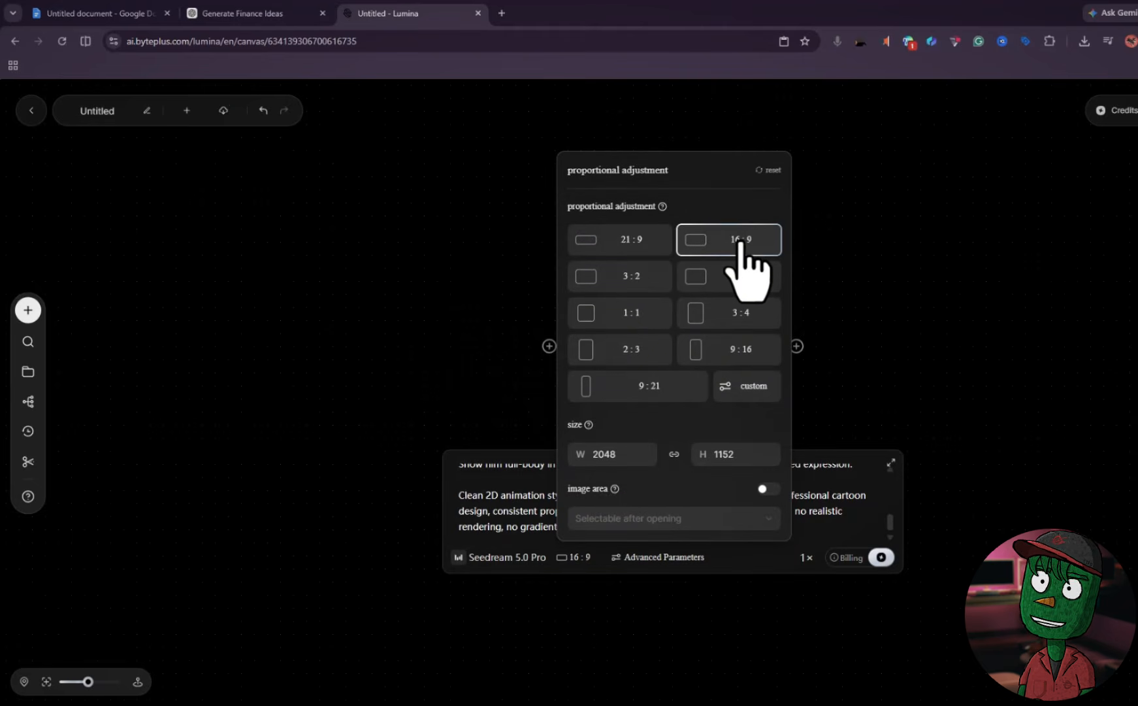
{"action": "left_click", "coordinate": [735, 557]}
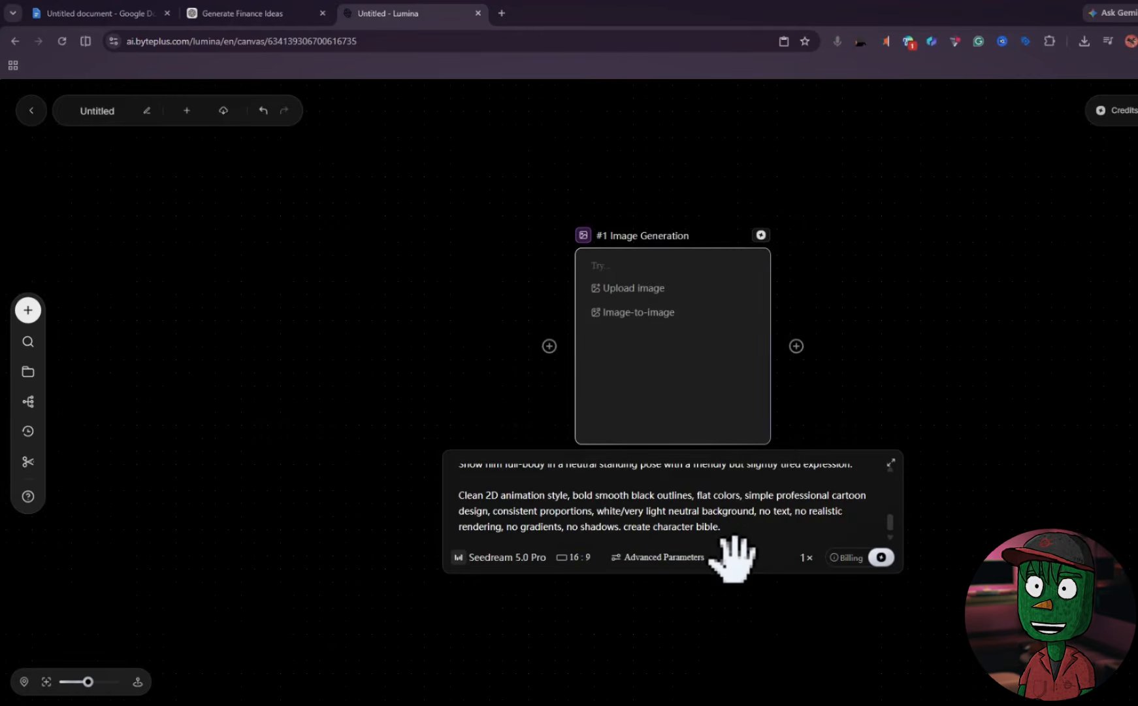
{"action": "left_click", "coordinate": [881, 557]}
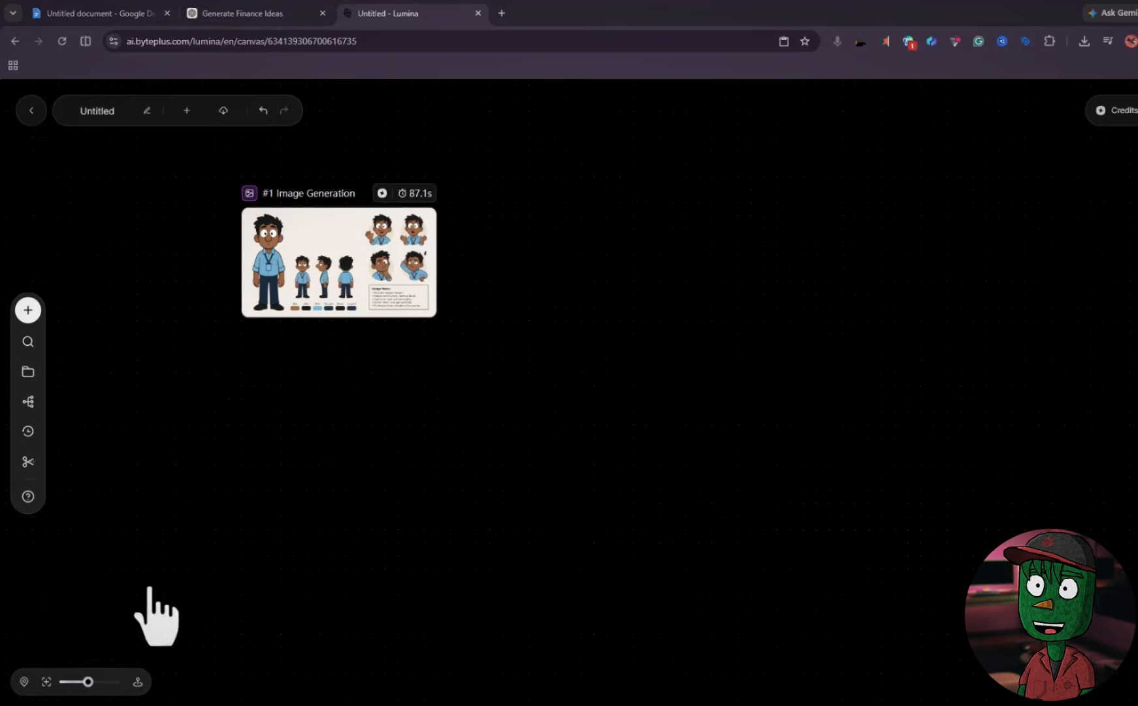
Inspect the generated Character 1 sheet at enlarged size, including its poses, expressions and design notes
{"action": "left_click_drag", "start_coordinate": [88, 682], "coordinate": [93, 683]}
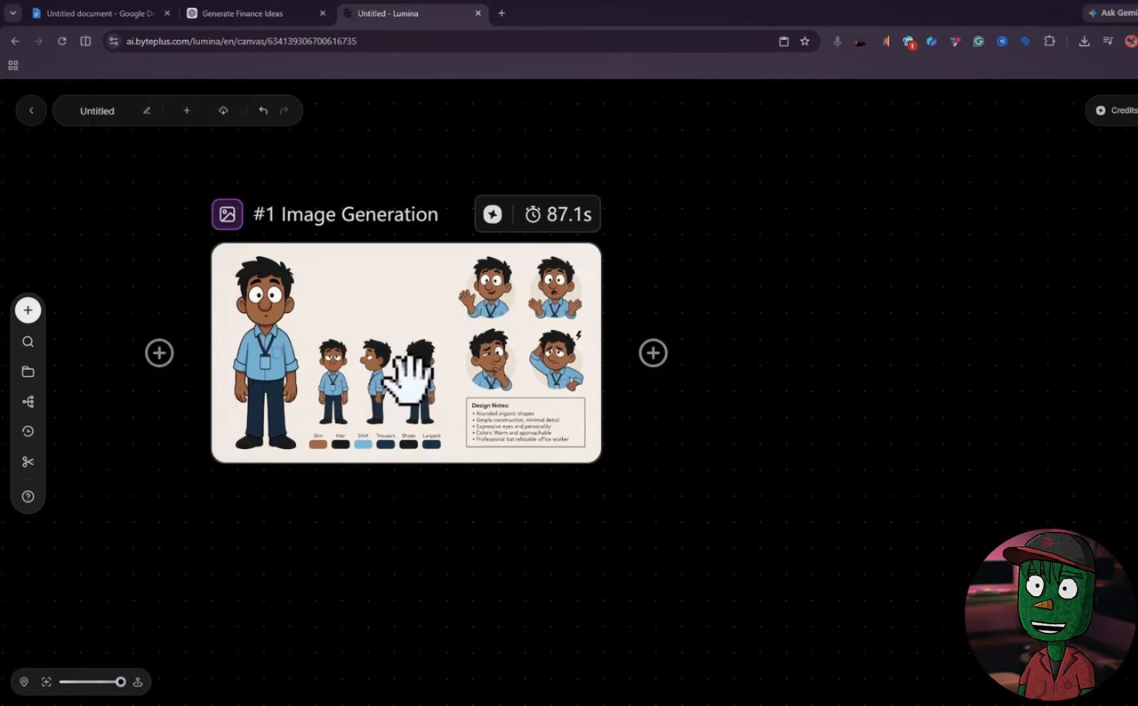
{"action": "left_click", "coordinate": [403, 301]}
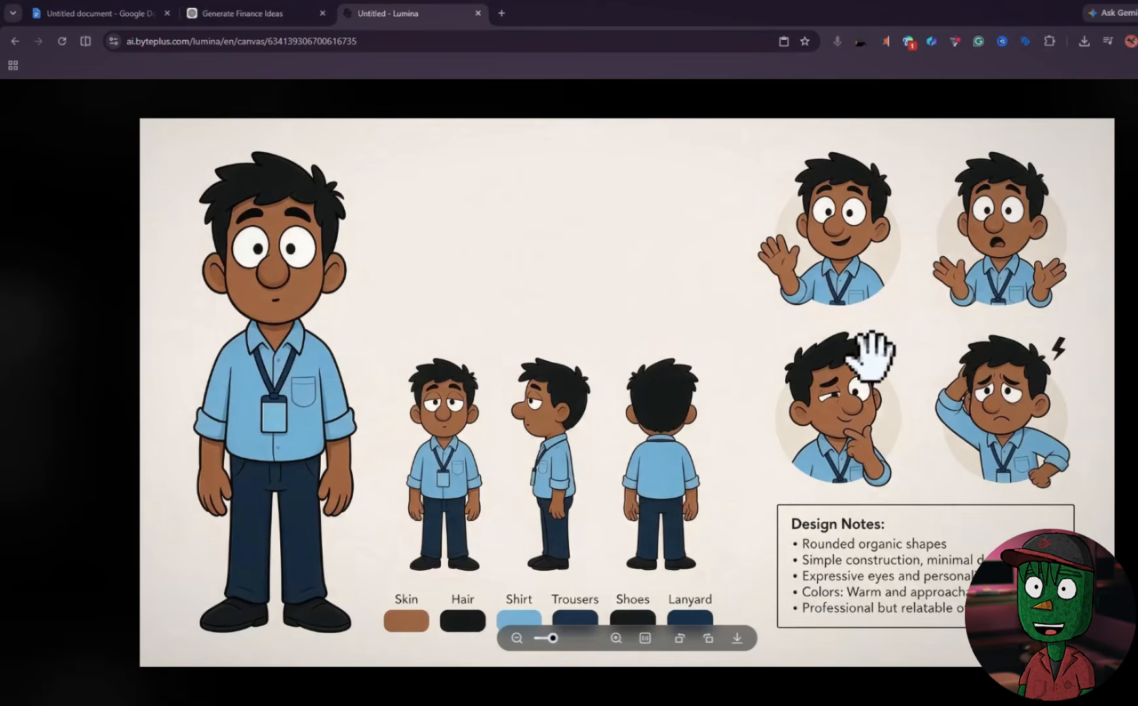
{"action": "scroll", "coordinate": [496, 259], "scroll_direction": "down", "scroll_amount": 1}
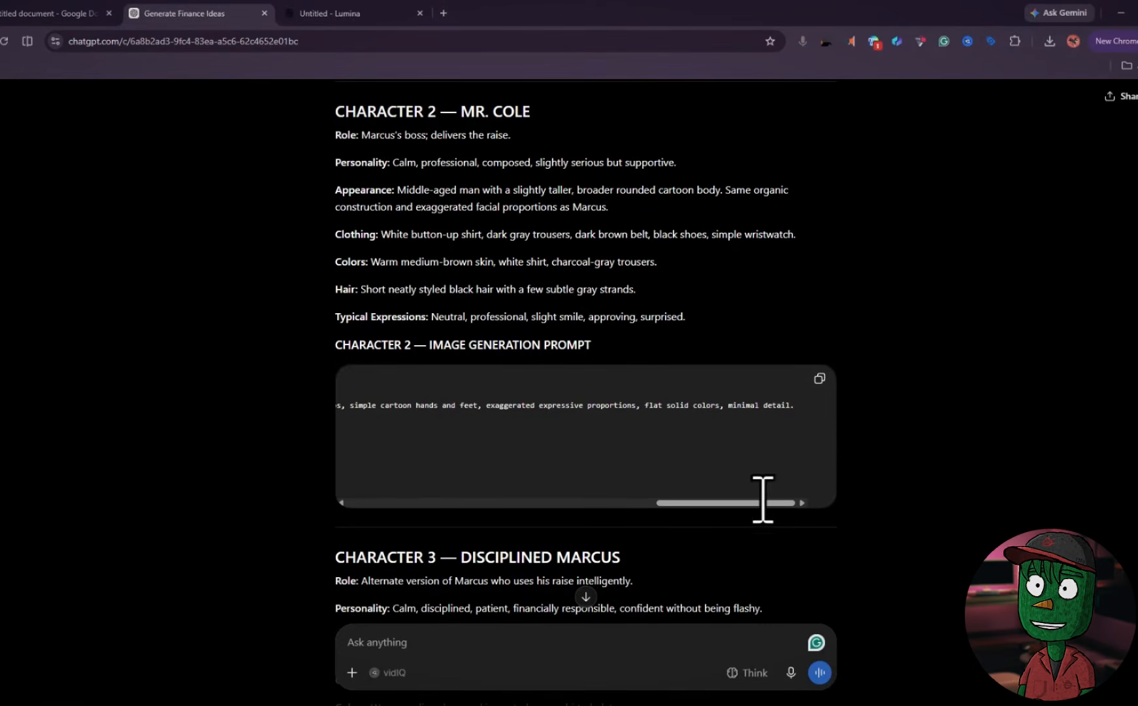
Copy the Character 2 image generation prompt from the ChatGPT conversation
{"action": "left_click_drag", "start_coordinate": [745, 510], "coordinate": [335, 482]}
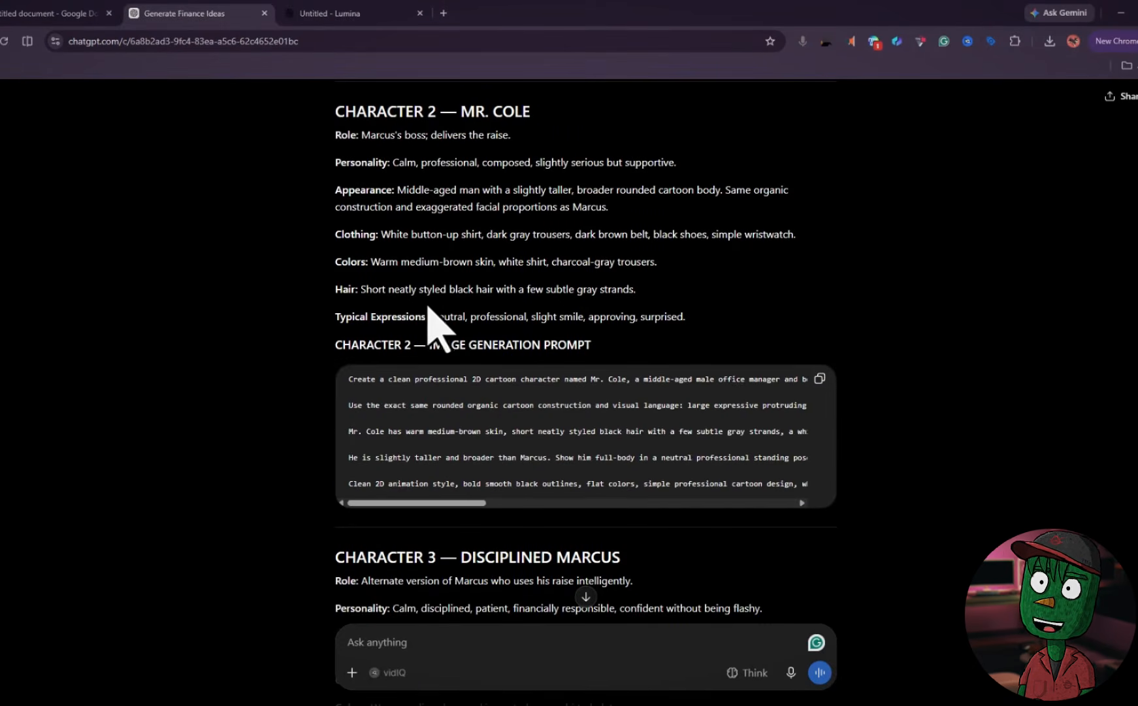
{"action": "left_click_drag", "start_coordinate": [329, 348], "coordinate": [711, 368]}
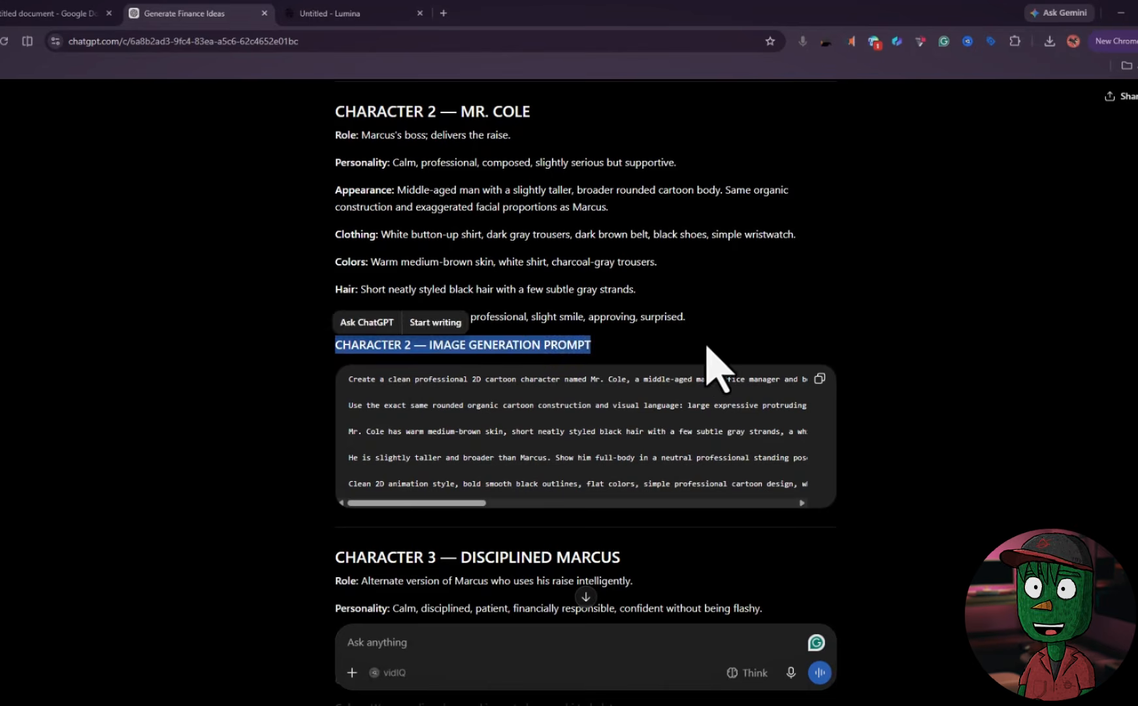
{"action": "left_click", "coordinate": [716, 369]}
Back in Lumina, add a second image generation node to the canvas and place it clear of the Character 1 image
{"action": "left_click", "coordinate": [340, 14]}
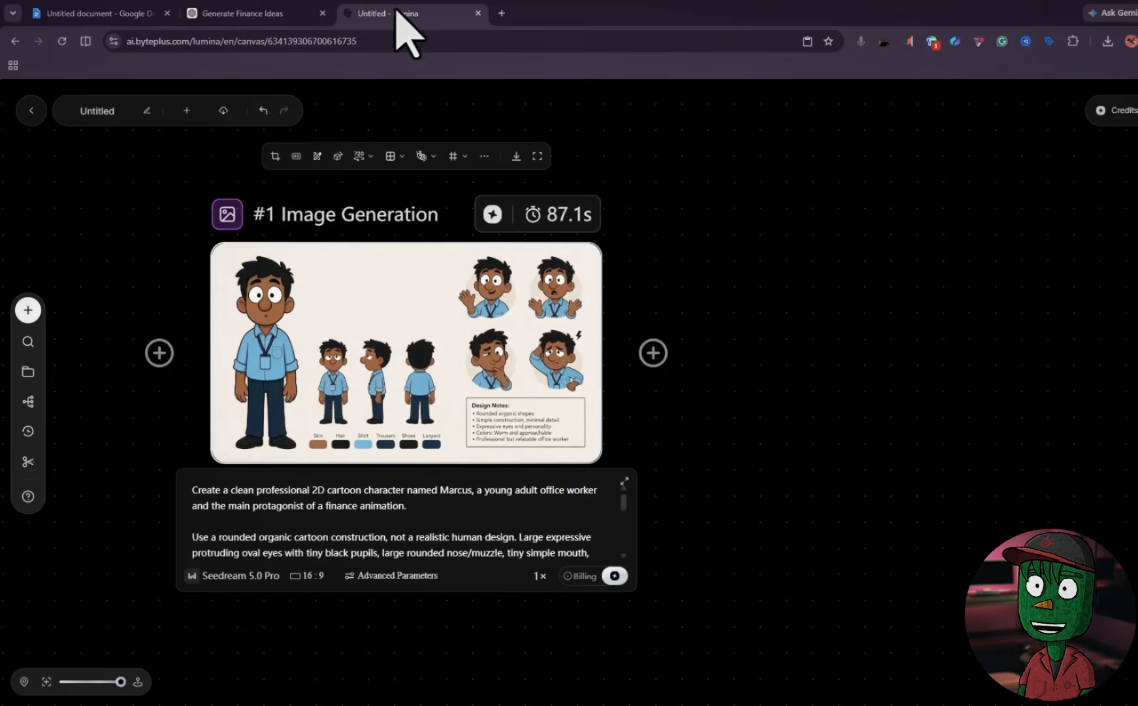
{"action": "left_click", "coordinate": [795, 392]}
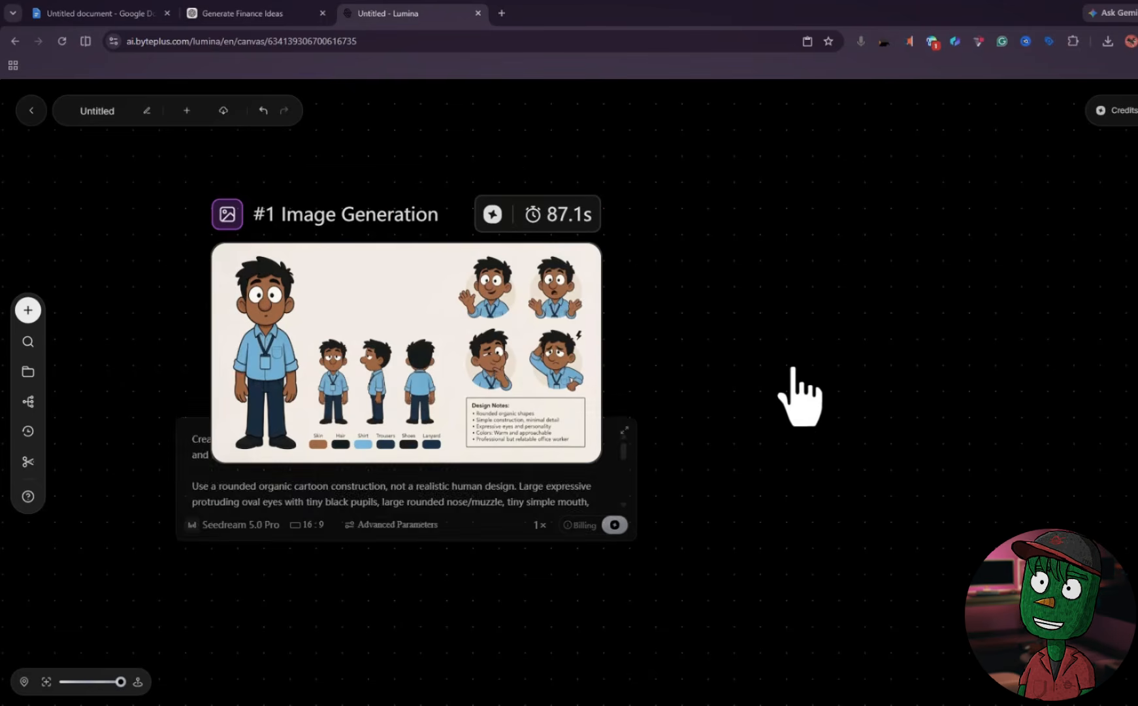
{"action": "left_click", "coordinate": [27, 310]}
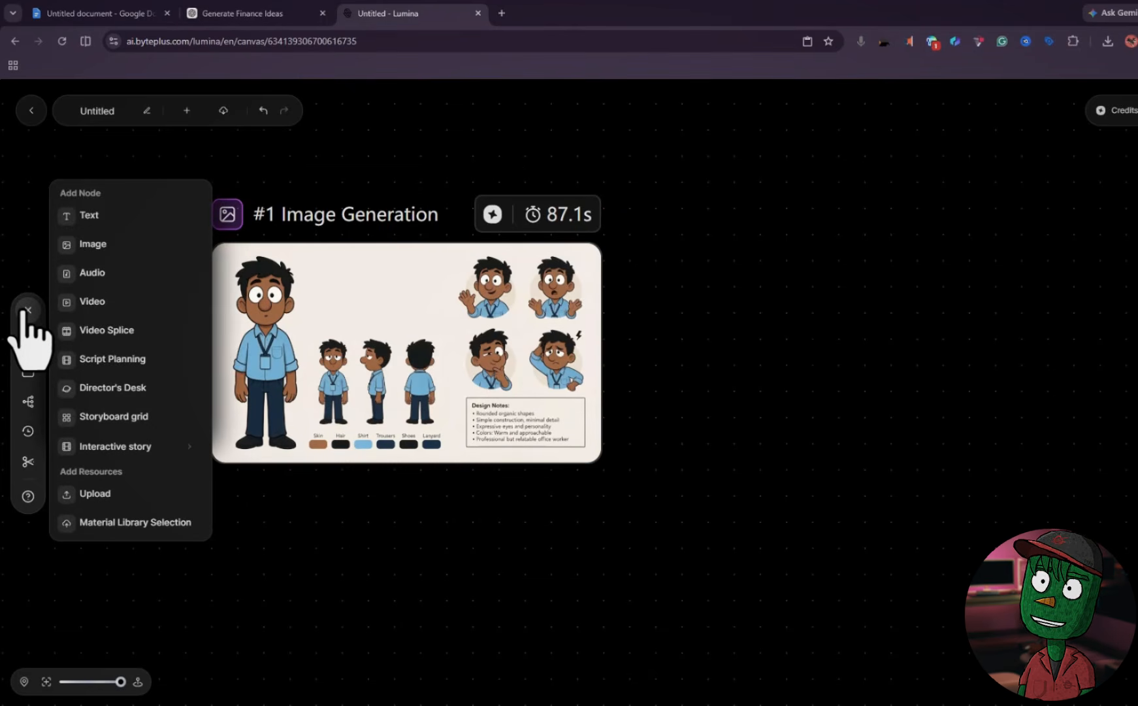
{"action": "left_click", "coordinate": [117, 247]}
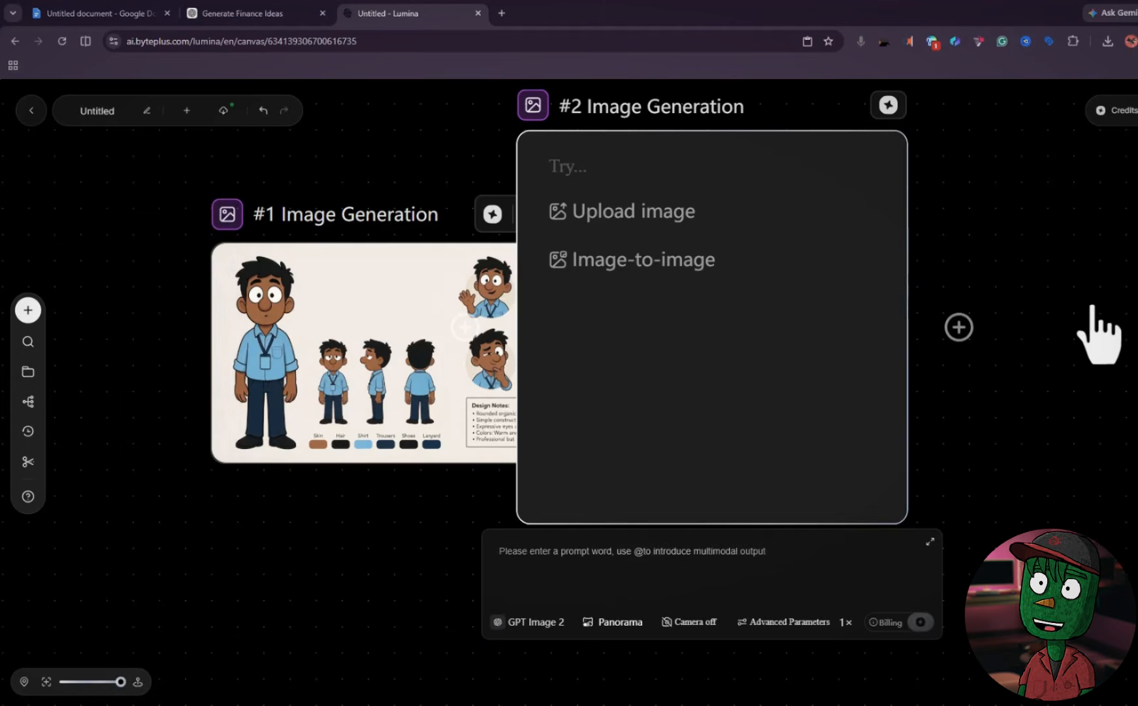
{"action": "left_click_drag", "start_coordinate": [121, 681], "coordinate": [97, 682]}
{"action": "left_click_drag", "start_coordinate": [663, 232], "coordinate": [850, 237]}
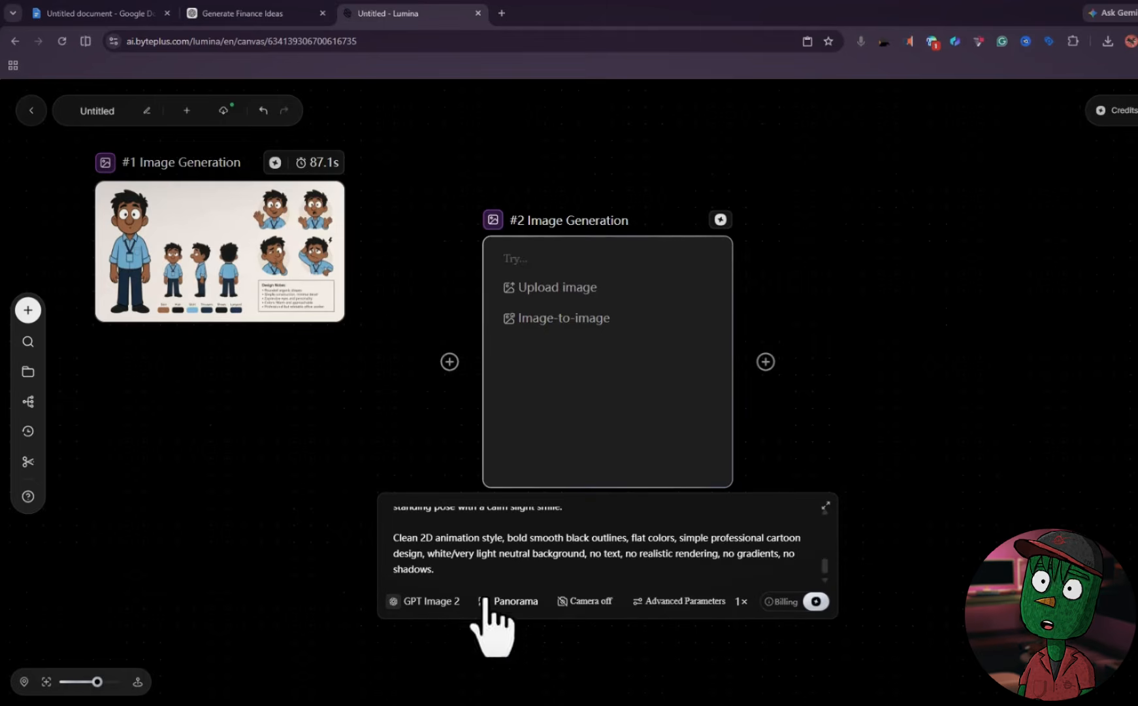
Fill the second image node with the Character 2 prompt ending in "create character bible." and set its model to Seedream 5.0 Pro
{"action": "scroll", "coordinate": [500, 575], "scroll_direction": "up", "scroll_amount": 2}
{"action": "scroll", "coordinate": [501, 574], "scroll_direction": "down", "scroll_amount": 2}
{"action": "type", "text": "create character bible."}
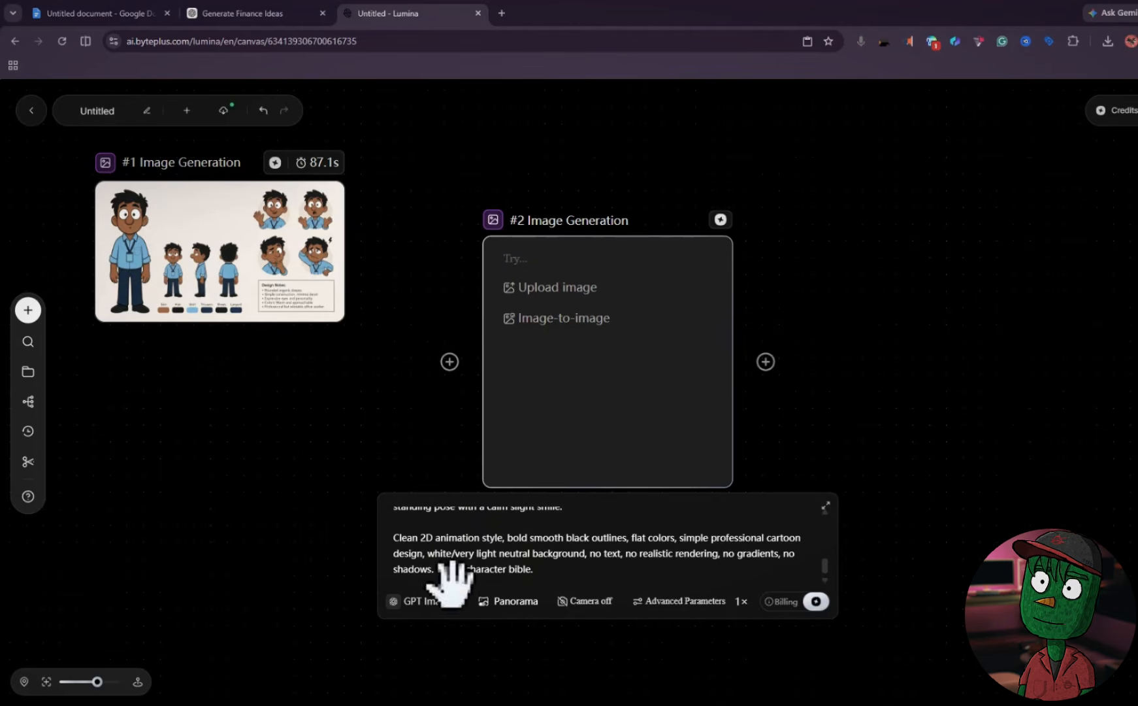
{"action": "left_click", "coordinate": [431, 601]}
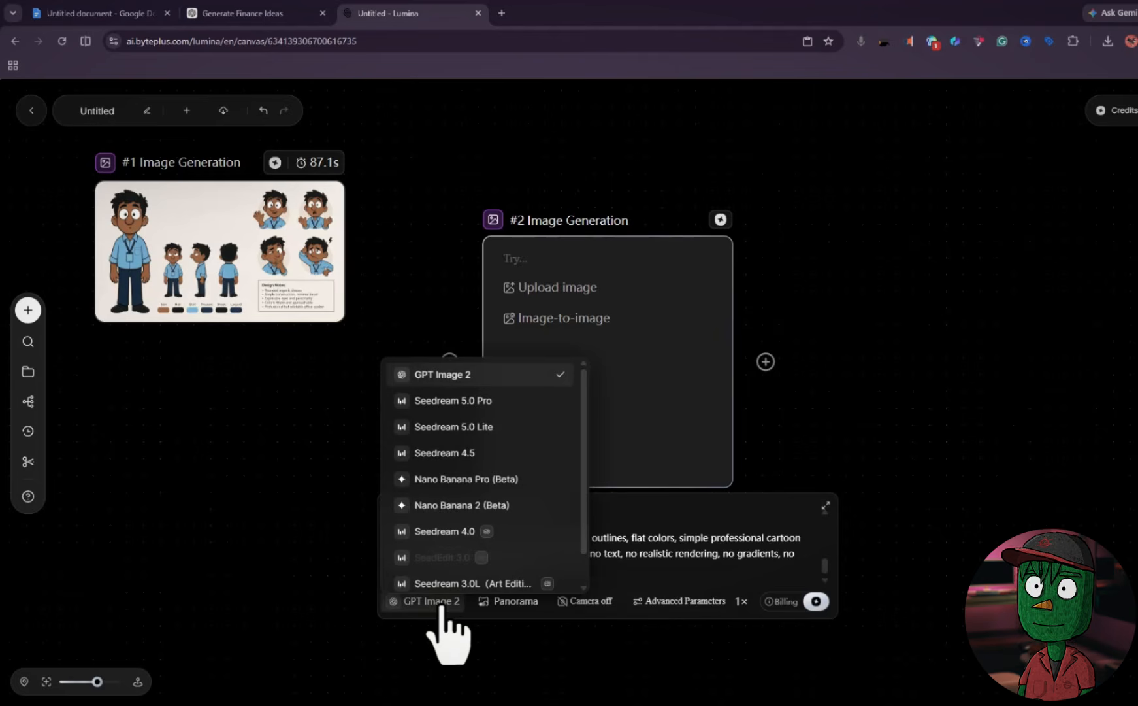
{"action": "left_click", "coordinate": [451, 401]}
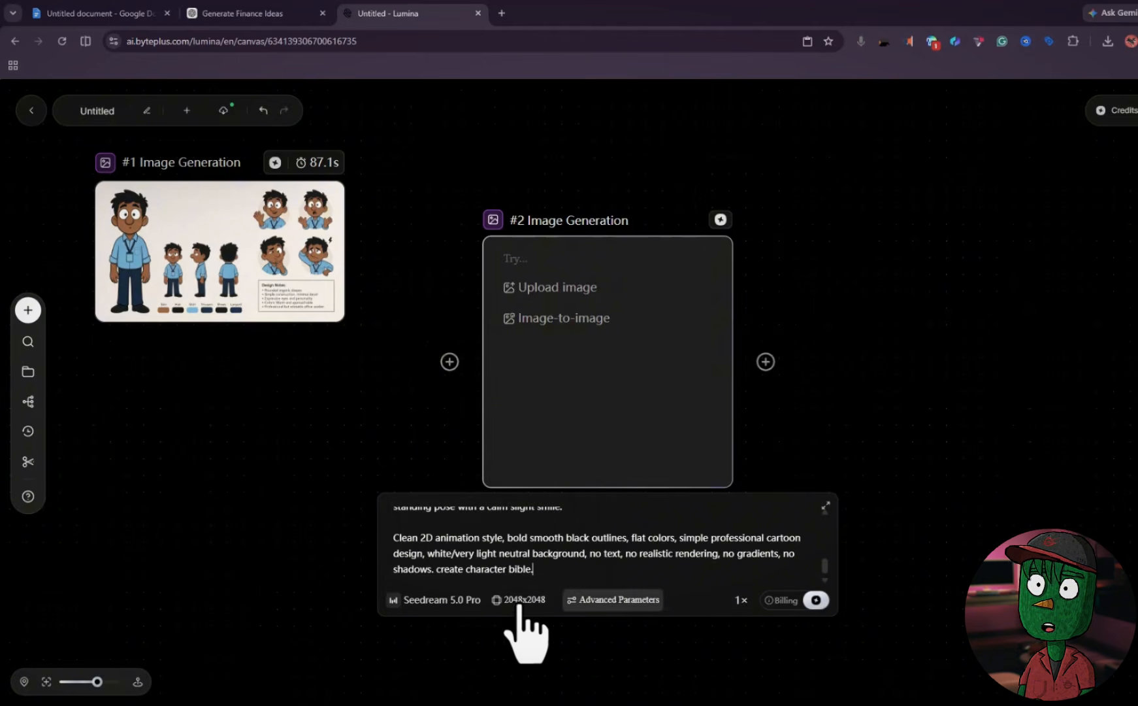
Set the Character 2 image's aspect ratio to 16:9 and generate it
{"action": "left_click", "coordinate": [520, 600]}
{"action": "left_click", "coordinate": [669, 283]}
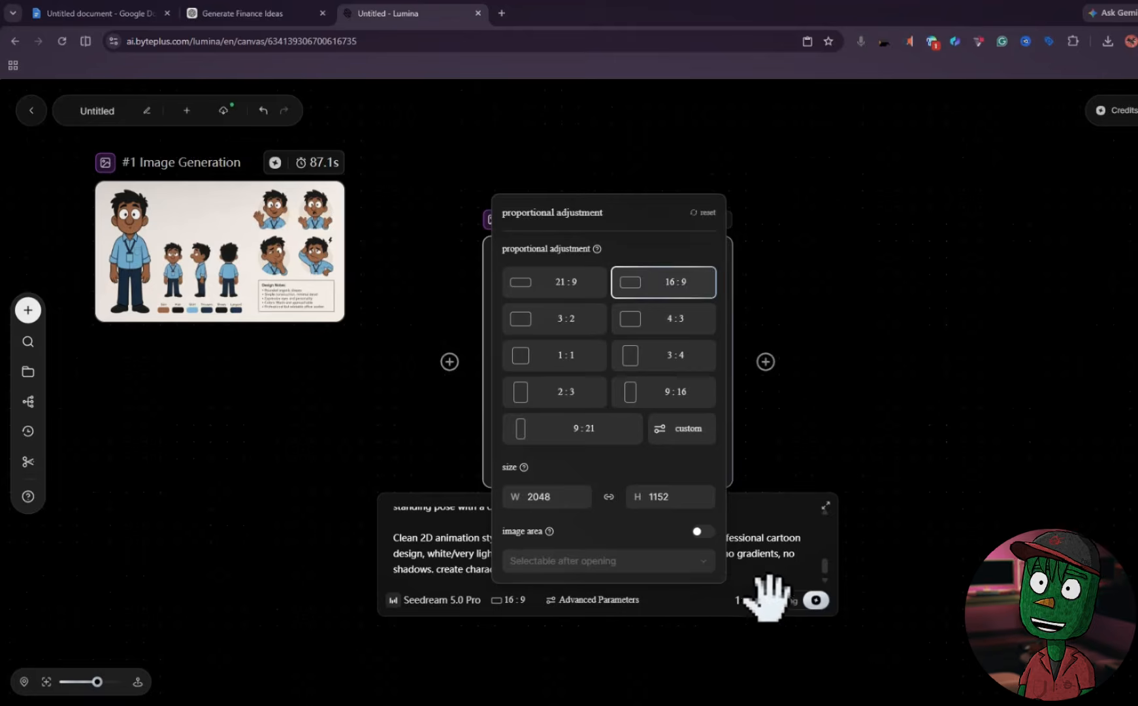
{"action": "left_click", "coordinate": [816, 600]}
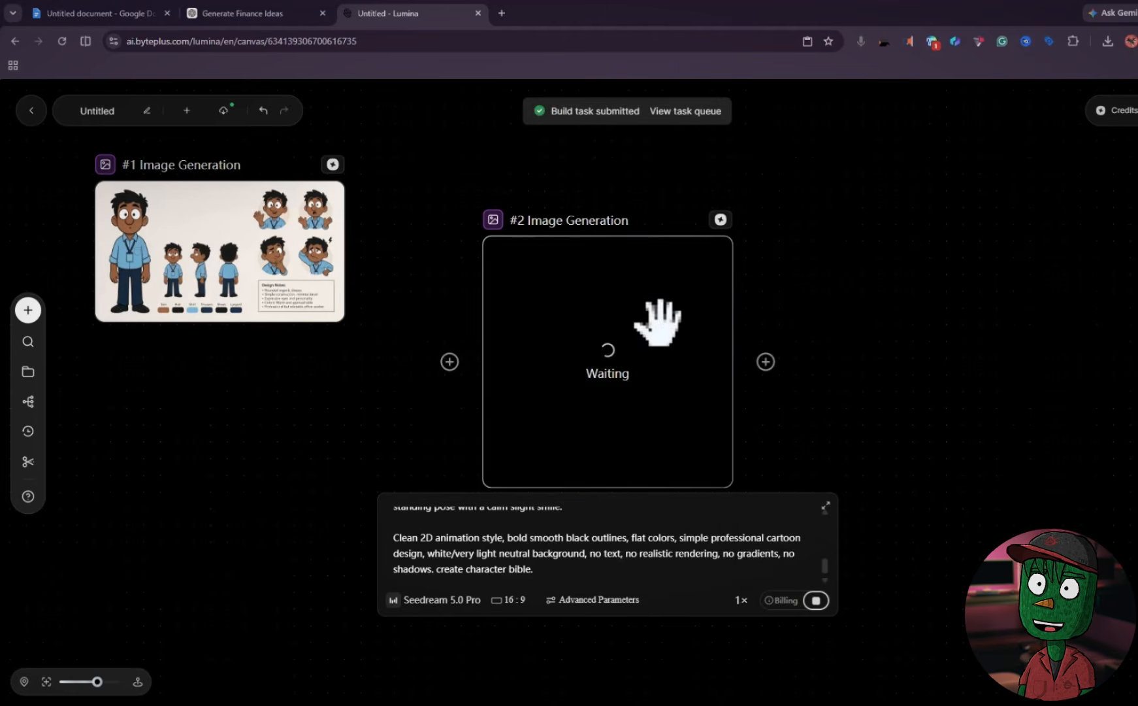
{"action": "left_click", "coordinate": [828, 341]}
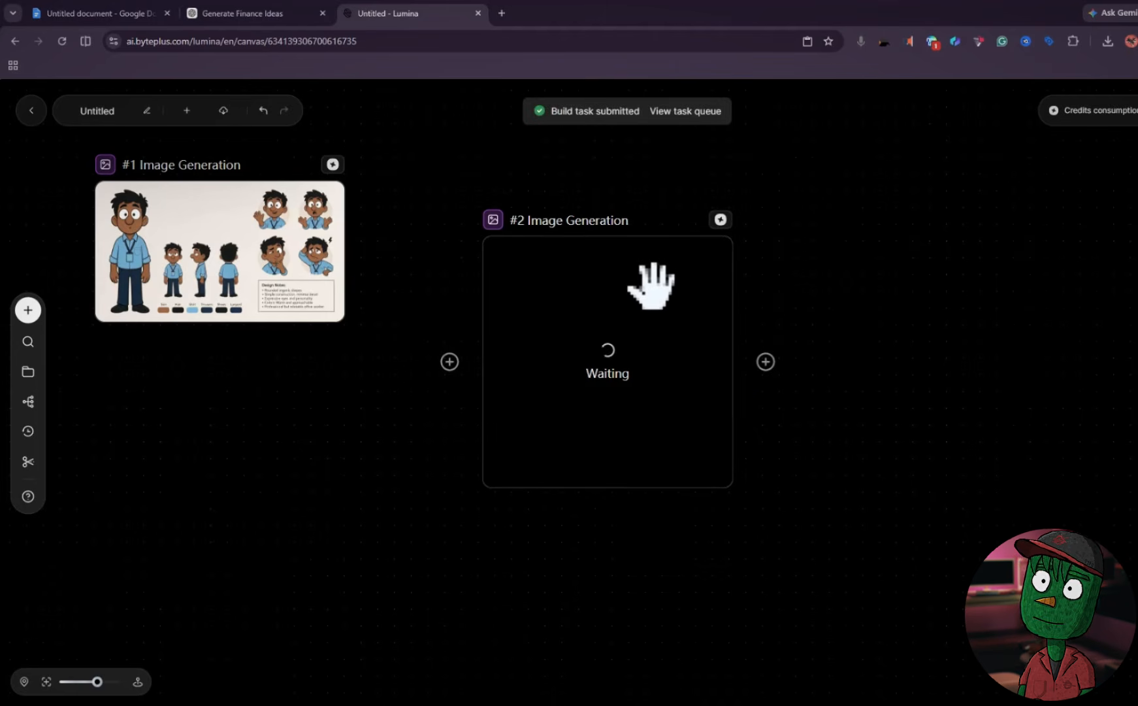
Move the Character 2 node below the Character 1 image and inspect its generated sheet at enlarged size
{"action": "left_click_drag", "start_coordinate": [656, 272], "coordinate": [419, 426]}
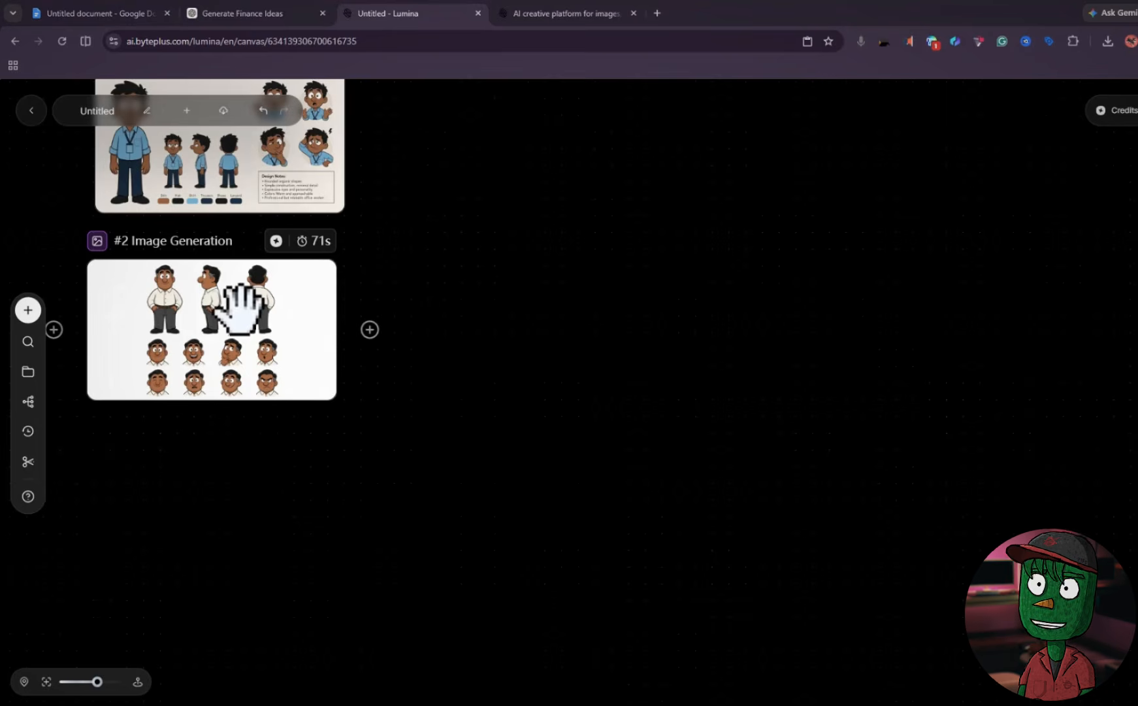
{"action": "double_click", "coordinate": [239, 305]}
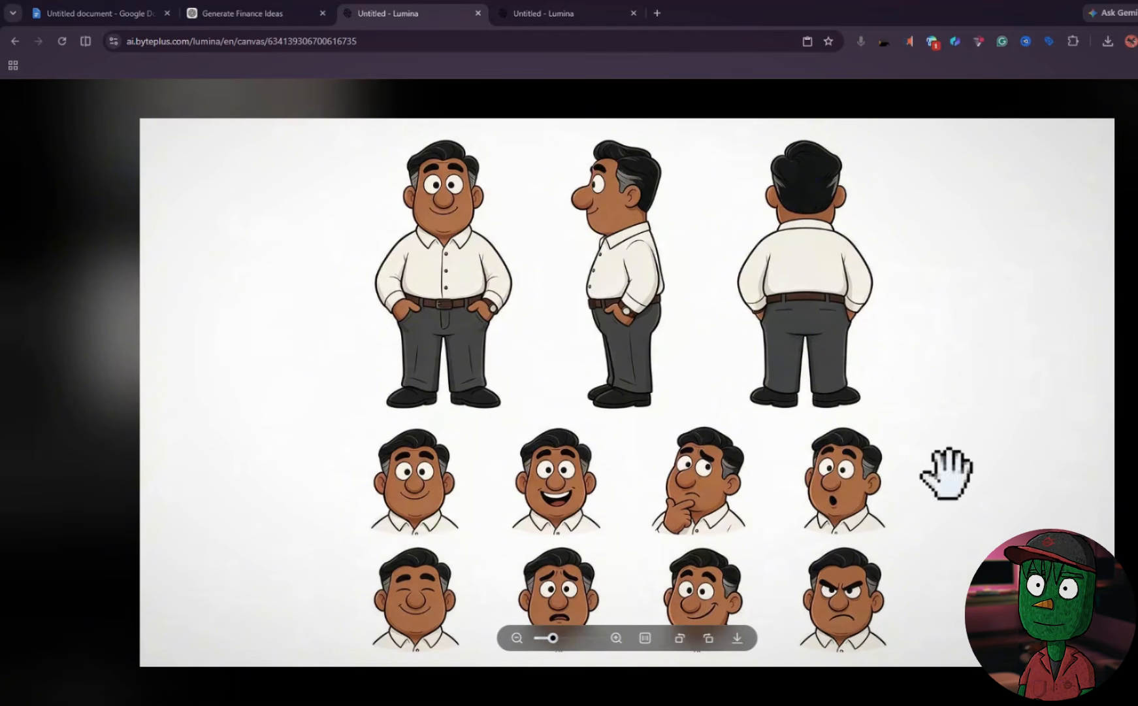
{"action": "left_click", "coordinate": [1137, 110]}
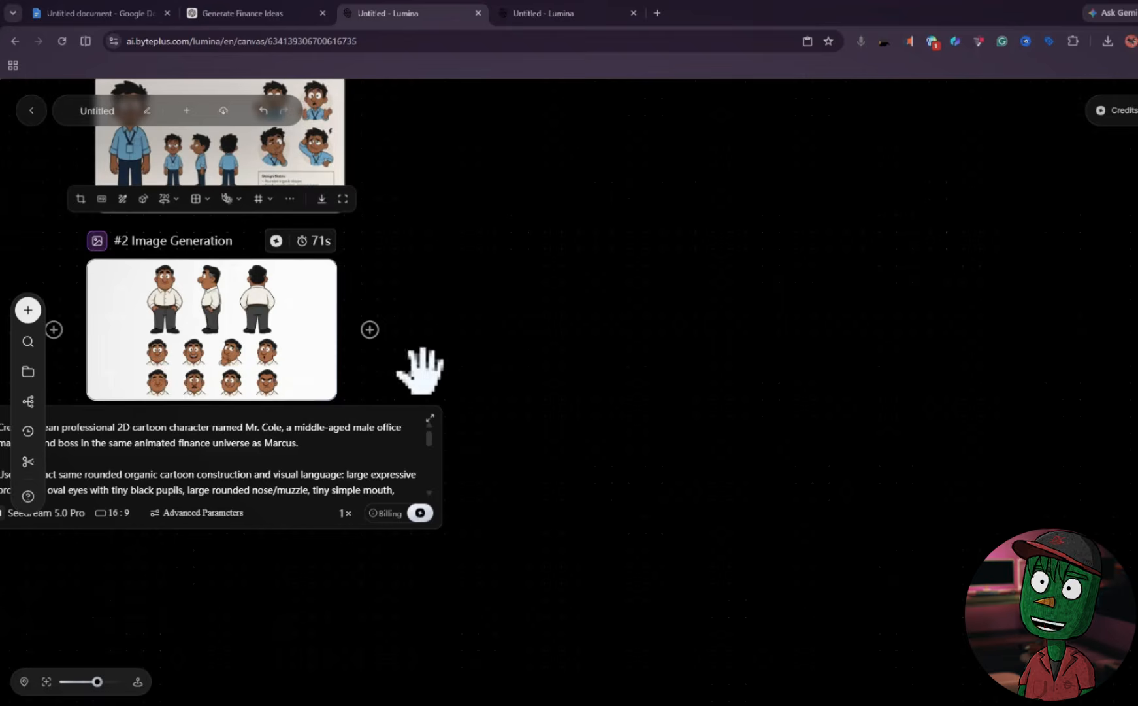
Look through the character, money, car and growth chart images on the other Lumina project's canvas
{"action": "scroll", "coordinate": [580, 417], "scroll_direction": "up", "scroll_amount": 2}
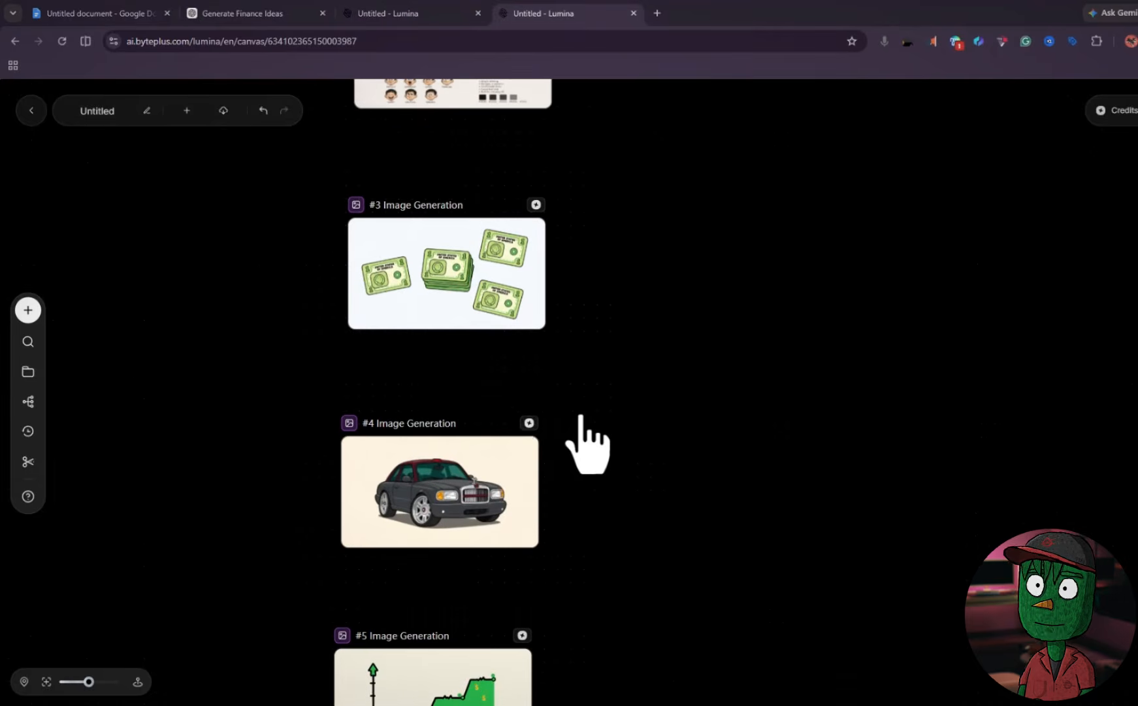
{"action": "scroll", "coordinate": [580, 417], "scroll_direction": "up", "scroll_amount": 3}
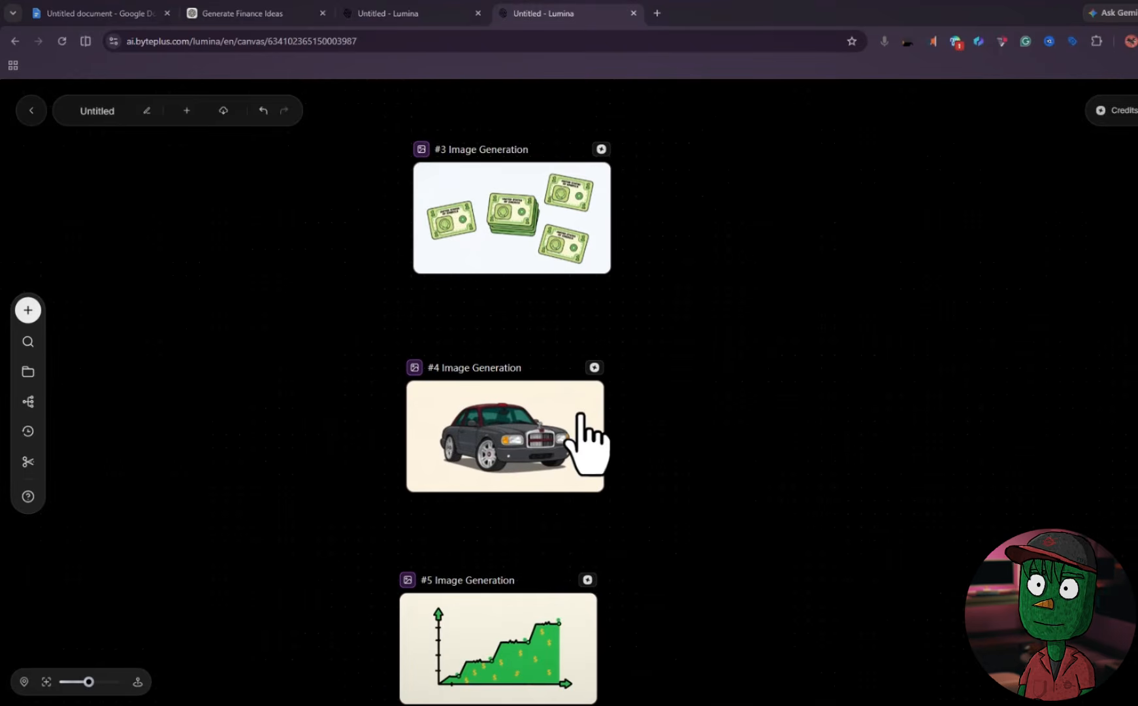
{"action": "scroll", "coordinate": [586, 441], "scroll_direction": "up", "scroll_amount": 3}
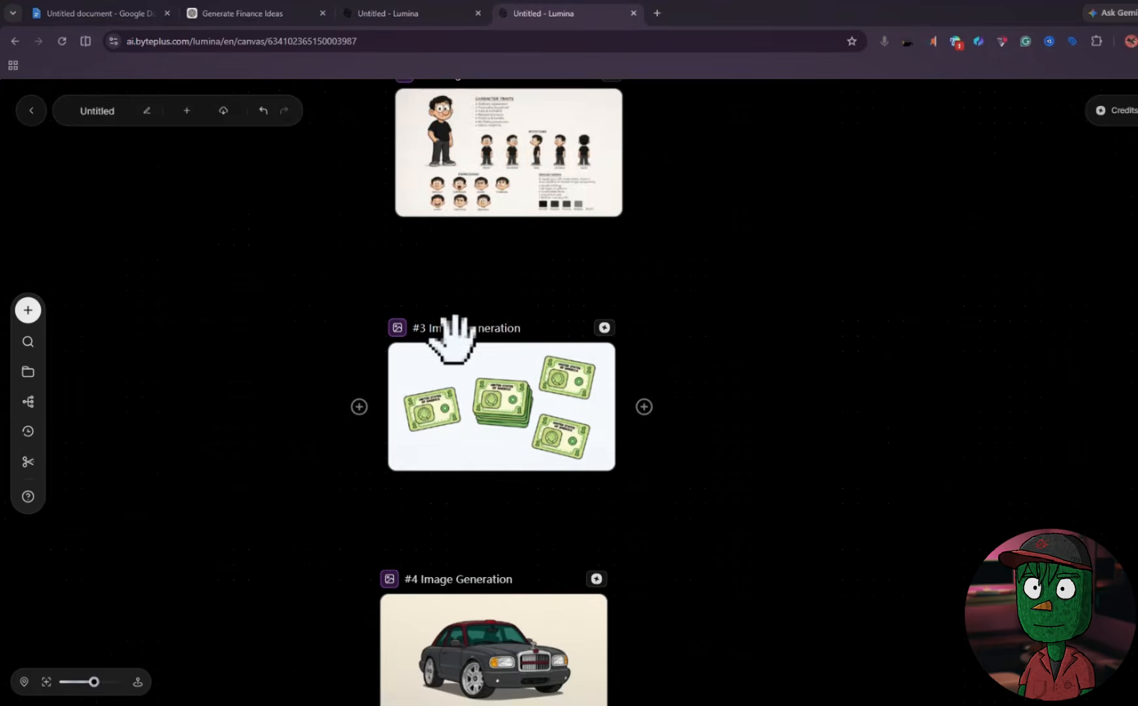
{"action": "scroll", "coordinate": [465, 356], "scroll_direction": "down", "scroll_amount": 5}
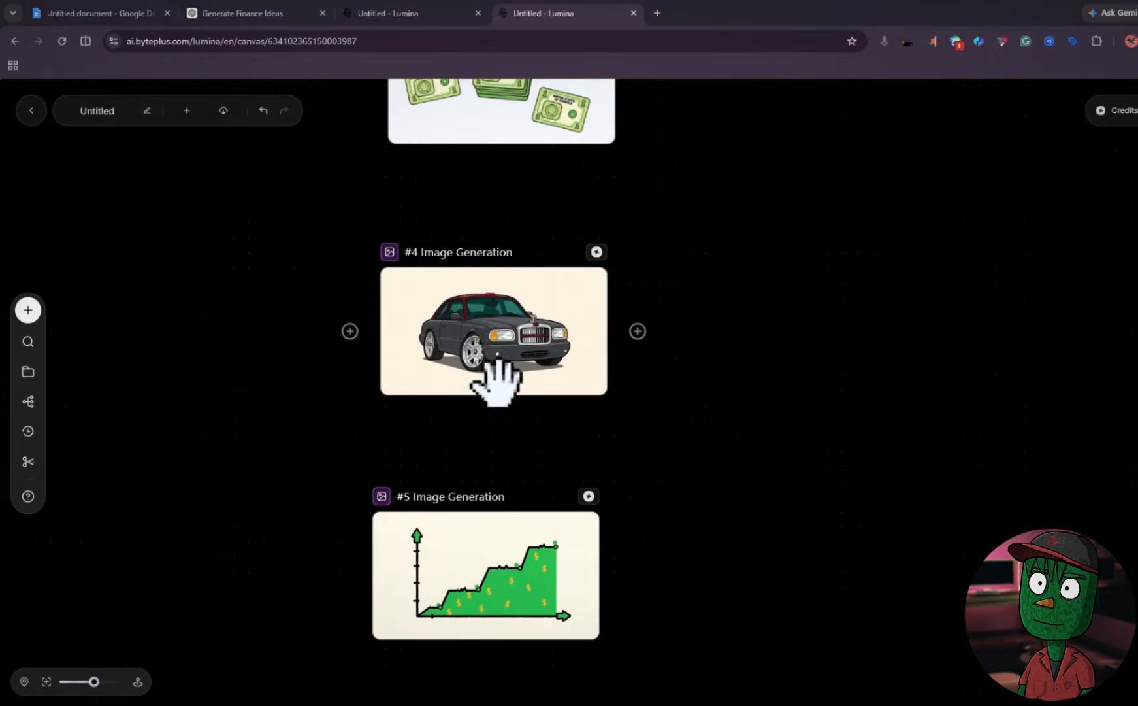
{"action": "scroll", "coordinate": [497, 373], "scroll_direction": "down", "scroll_amount": 3}
{"action": "scroll", "coordinate": [552, 402], "scroll_direction": "up", "scroll_amount": 3}
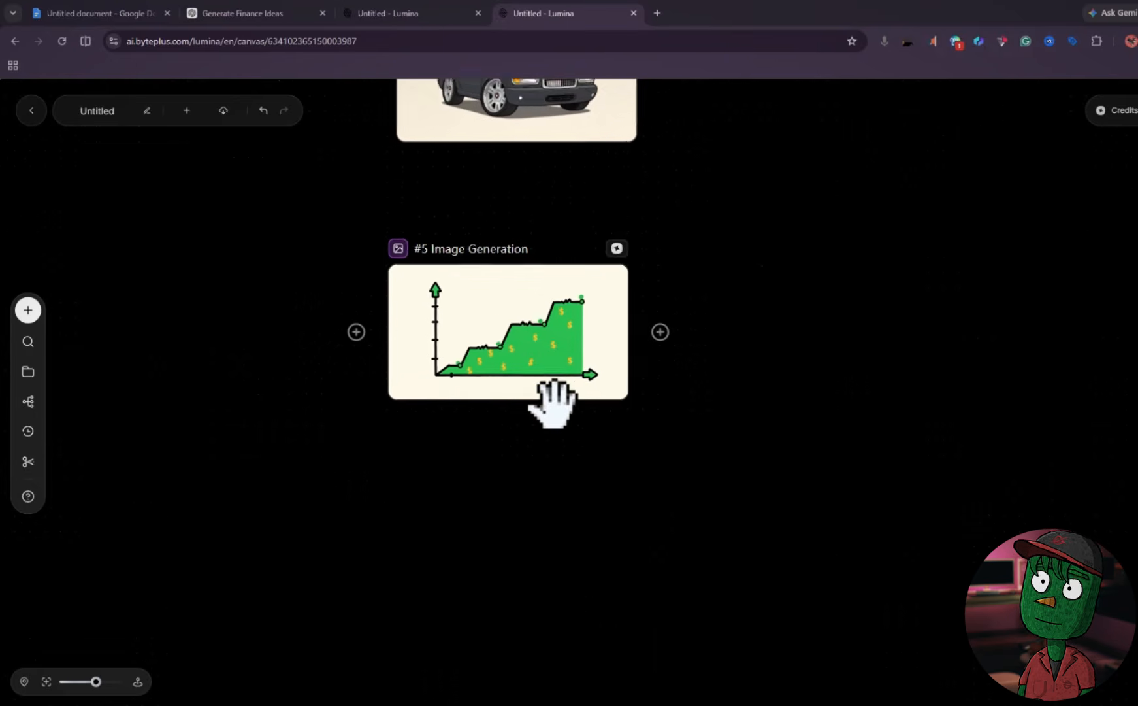
{"action": "scroll", "coordinate": [519, 343], "scroll_direction": "up", "scroll_amount": 15}
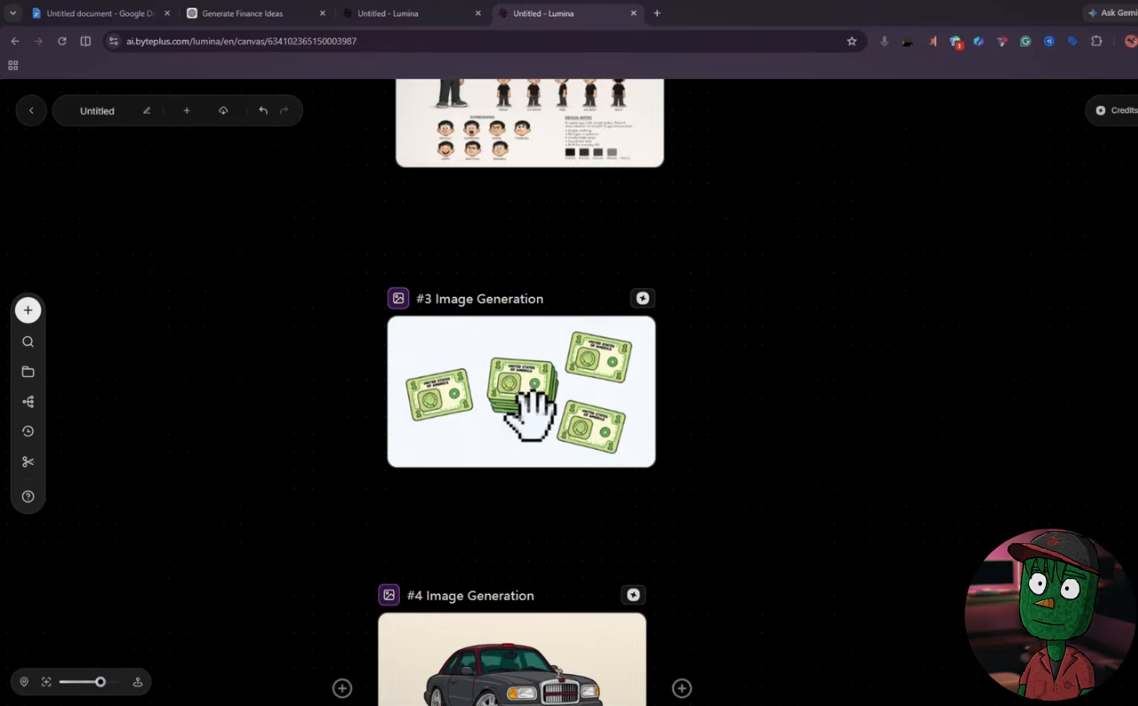
{"action": "scroll", "coordinate": [540, 387], "scroll_direction": "down", "scroll_amount": 15}
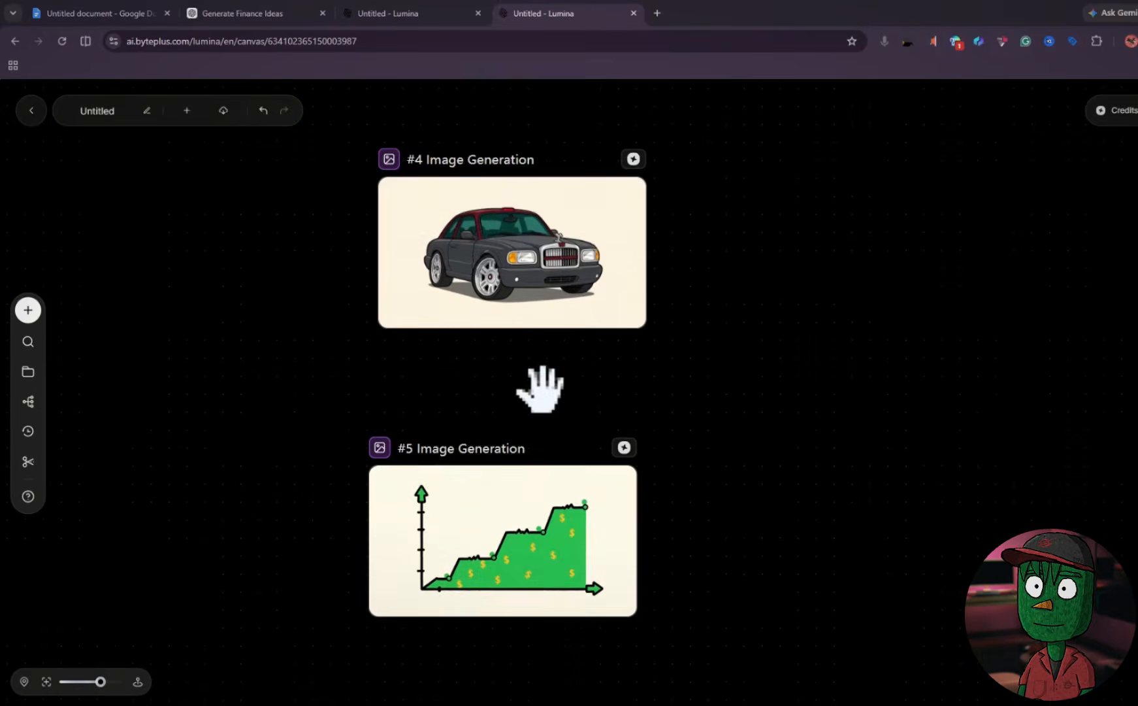
{"action": "scroll", "coordinate": [279, 547], "scroll_direction": "down", "scroll_amount": 5}
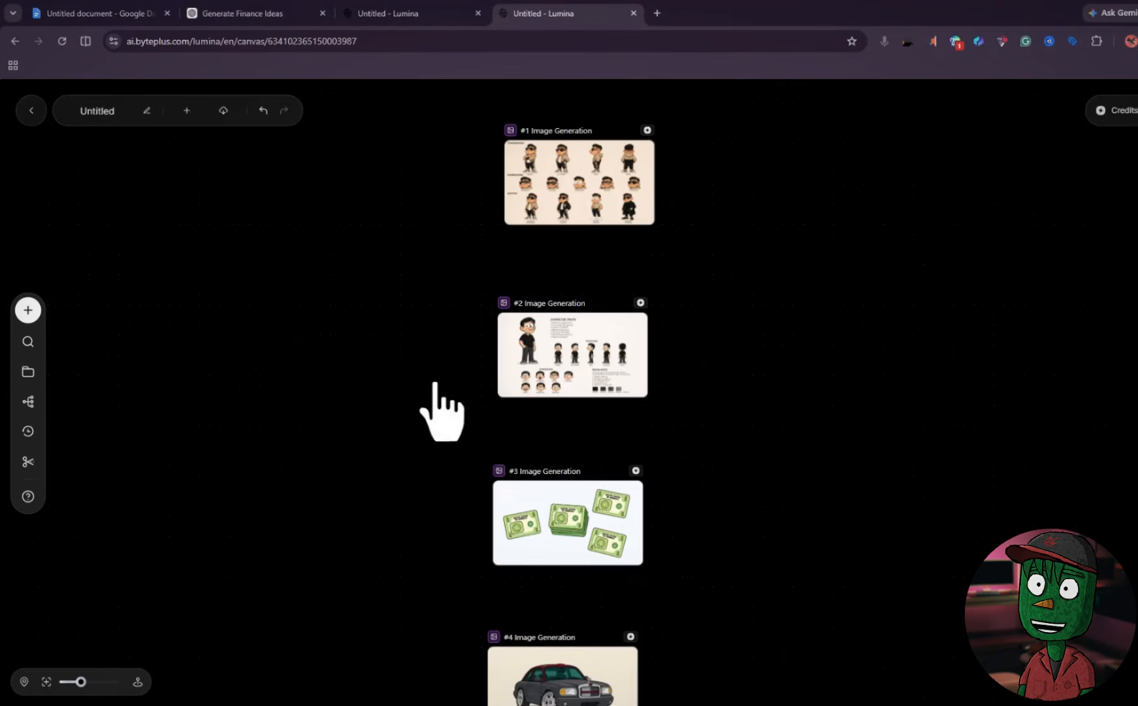
Add a video generation node to this canvas and place it to the right of the image nodes
{"action": "left_click", "coordinate": [28, 310]}
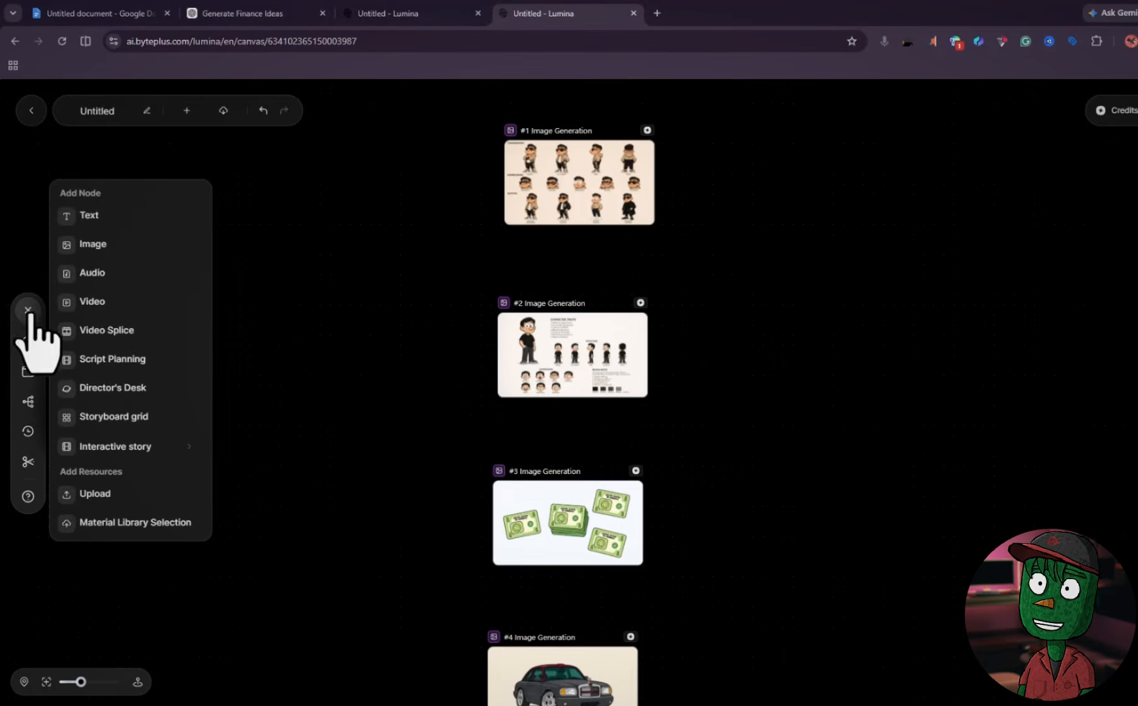
{"action": "left_click", "coordinate": [121, 312]}
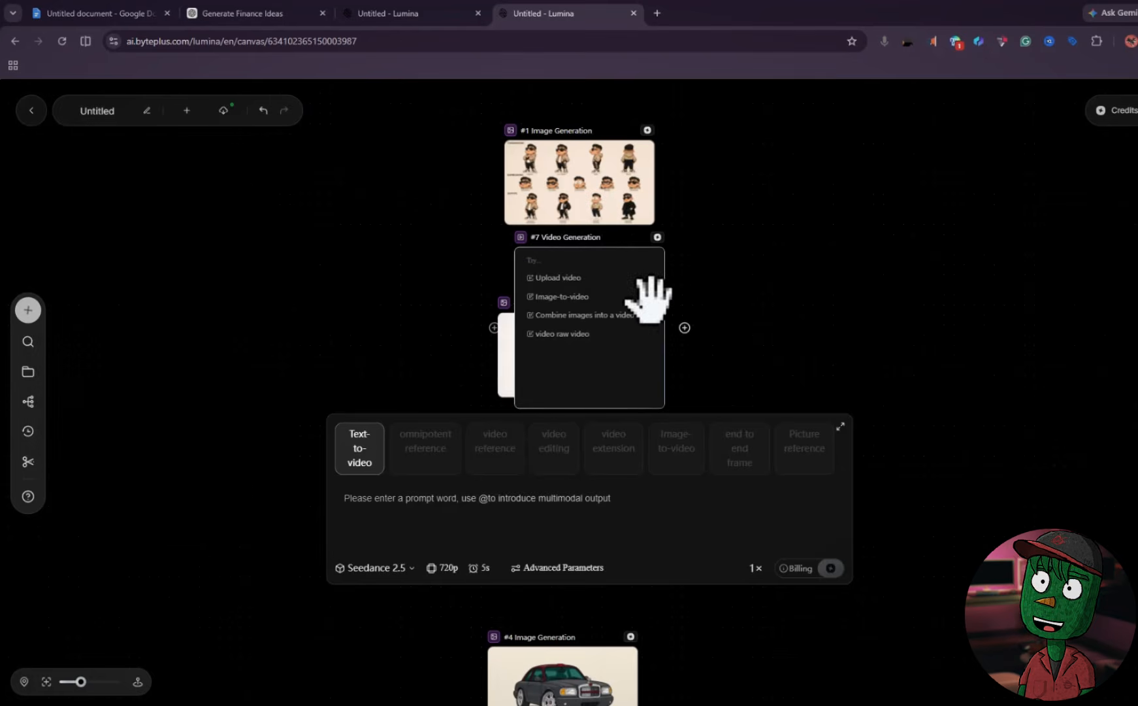
{"action": "left_click_drag", "start_coordinate": [590, 262], "coordinate": [978, 344]}
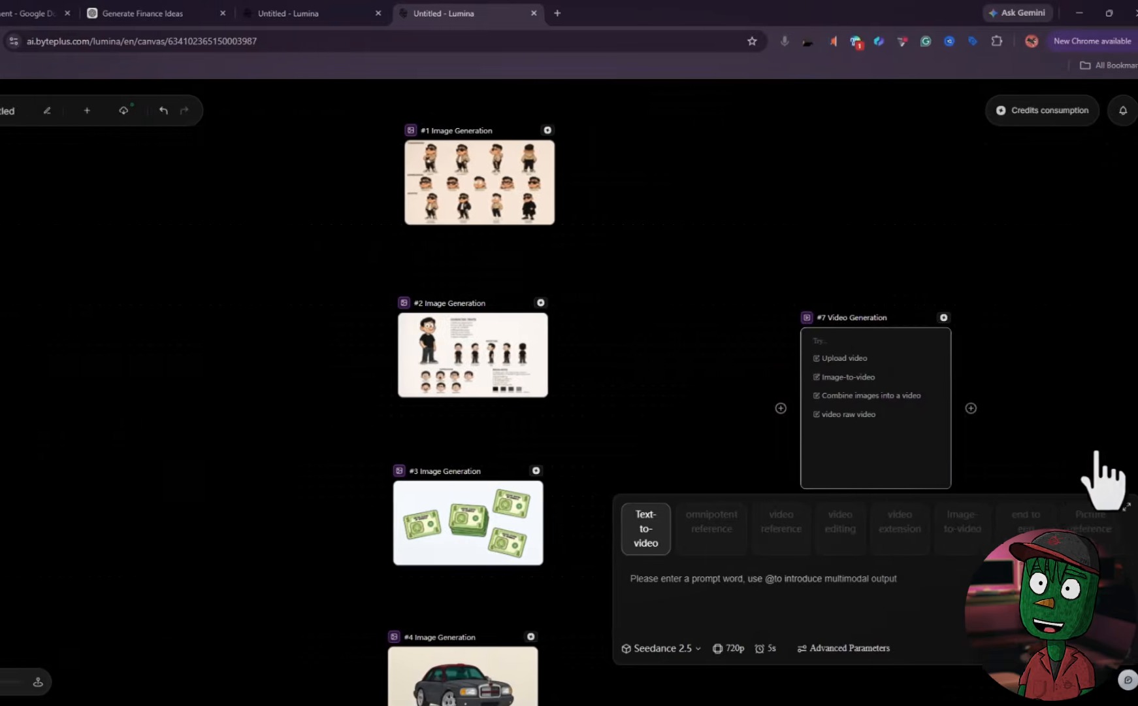
{"action": "left_click", "coordinate": [1045, 360]}
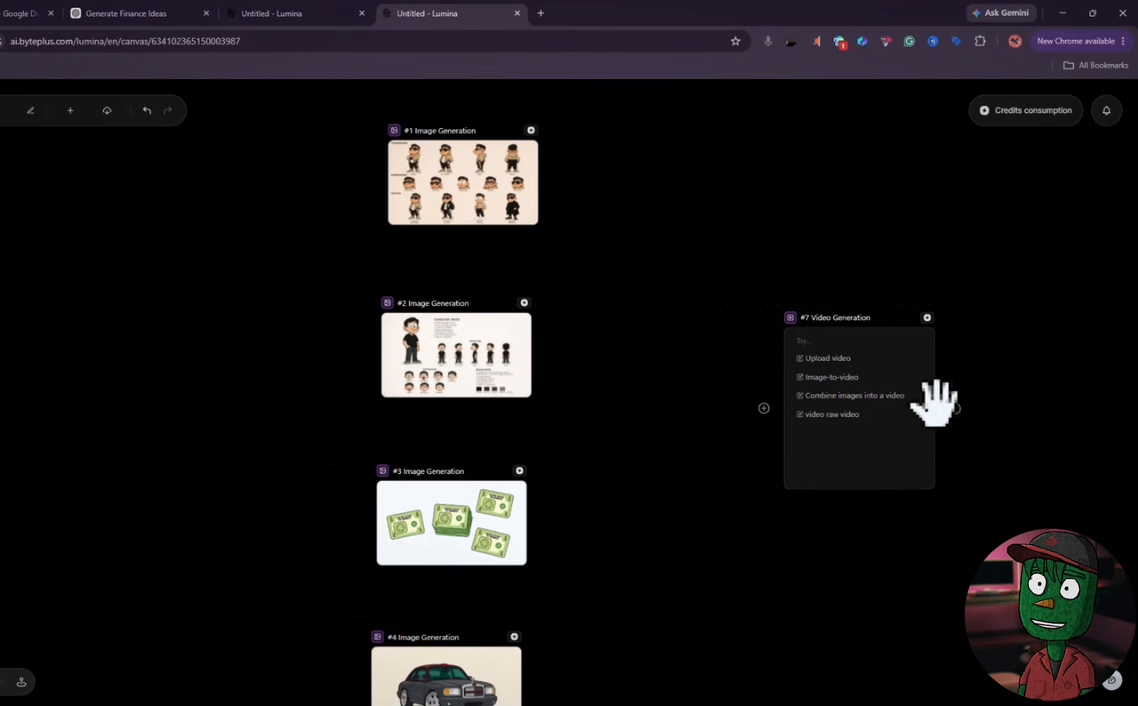
Connect the two character images and the money image to the video generation node
{"action": "mouse_move", "coordinate": [884, 335]}
{"action": "left_mouse_down"}
{"action": "mouse_move", "coordinate": [933, 336]}
{"action": "mouse_move", "coordinate": [903, 330]}
{"action": "left_mouse_up"}
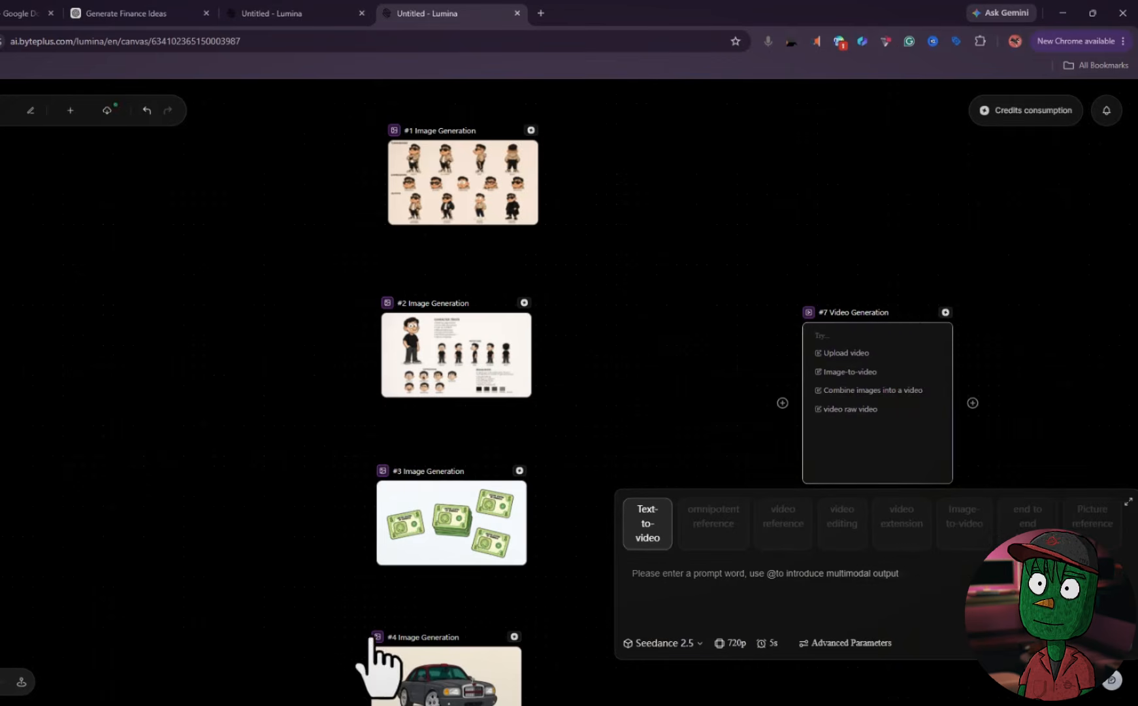
{"action": "scroll", "coordinate": [367, 628], "scroll_direction": "right", "scroll_amount": 2}
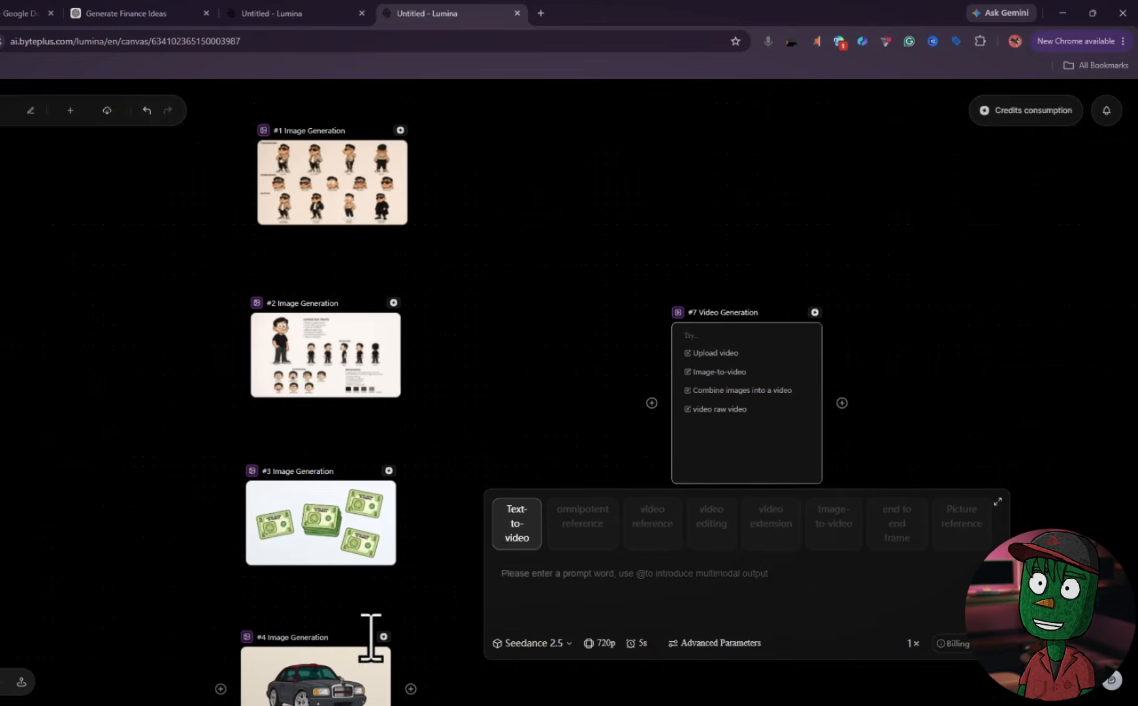
{"action": "left_click", "coordinate": [541, 451]}
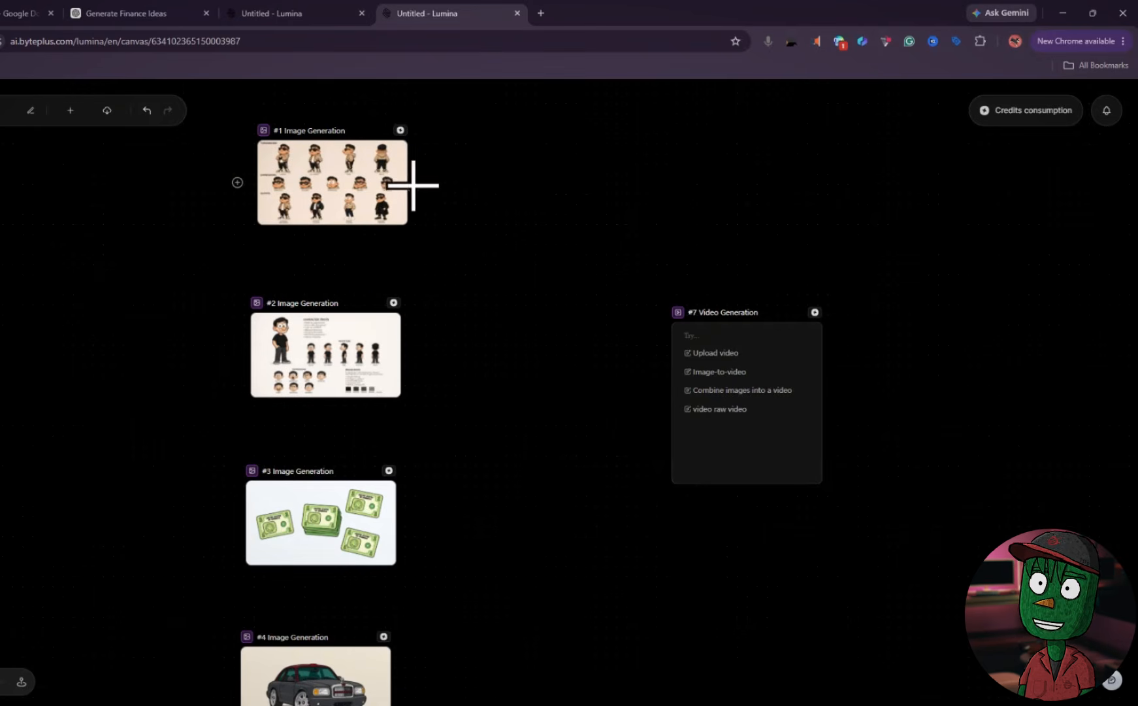
{"action": "left_click_drag", "start_coordinate": [466, 243], "coordinate": [653, 395]}
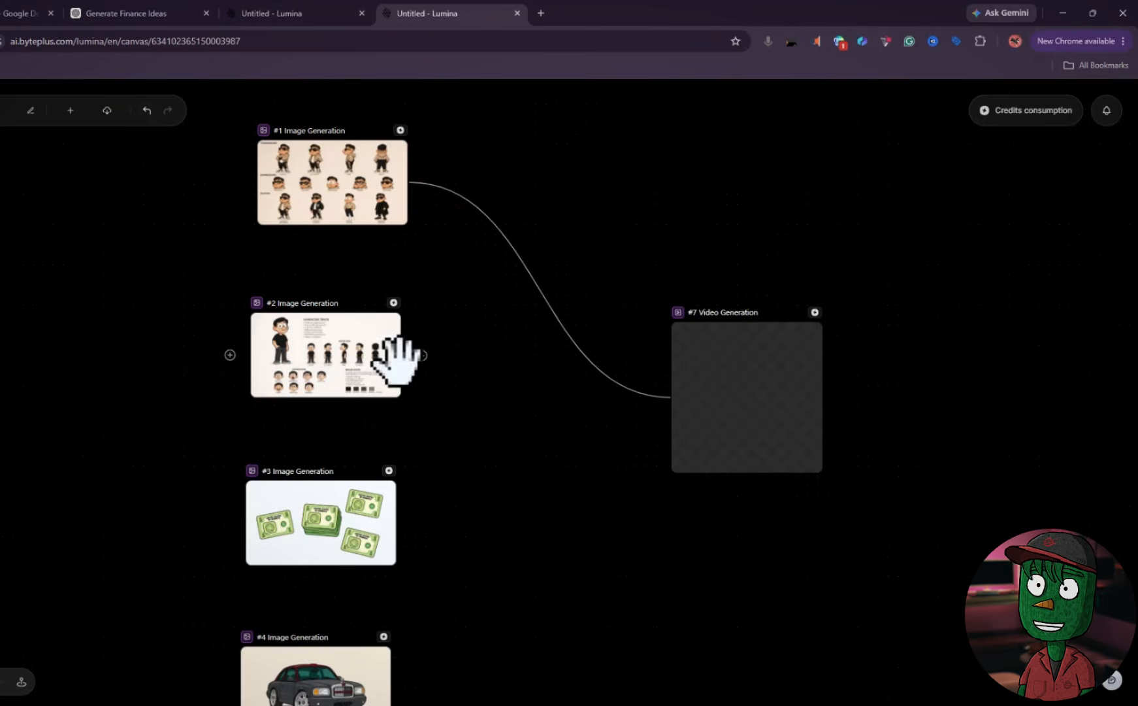
{"action": "left_click_drag", "start_coordinate": [400, 363], "coordinate": [666, 402]}
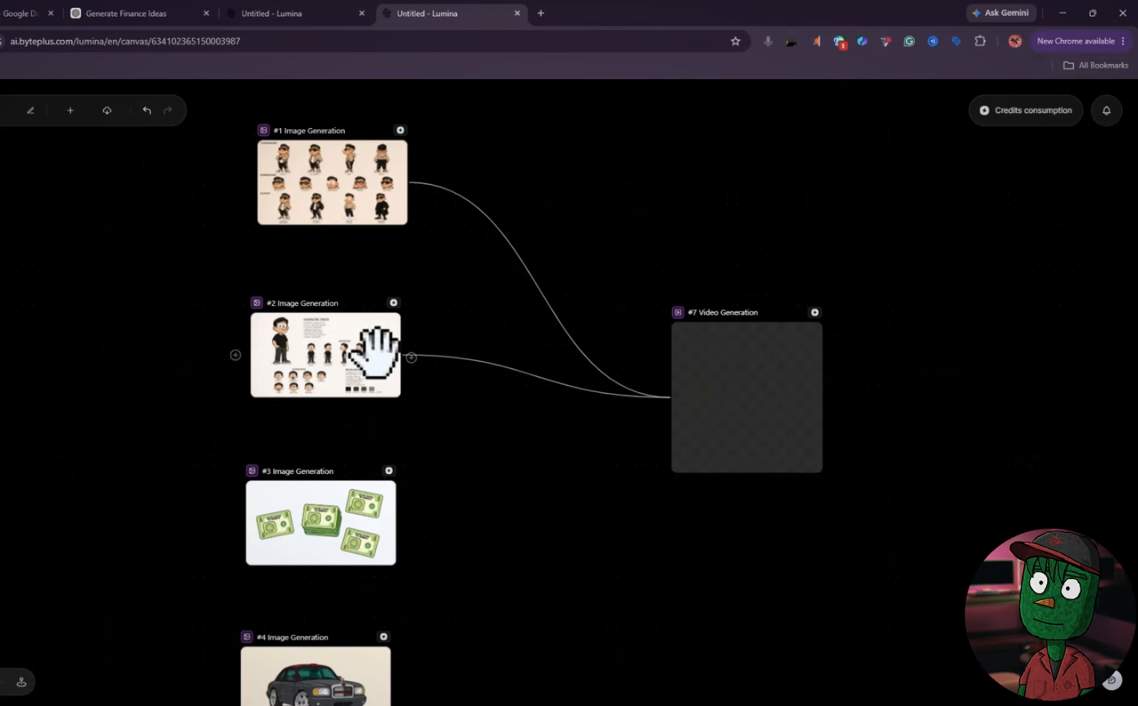
{"action": "left_click_drag", "start_coordinate": [393, 522], "coordinate": [668, 399]}
Connect the car image and the growth chart image to the same video generation node
{"action": "scroll", "coordinate": [595, 457], "scroll_direction": "down", "scroll_amount": 3}
{"action": "left_click", "coordinate": [422, 409]}
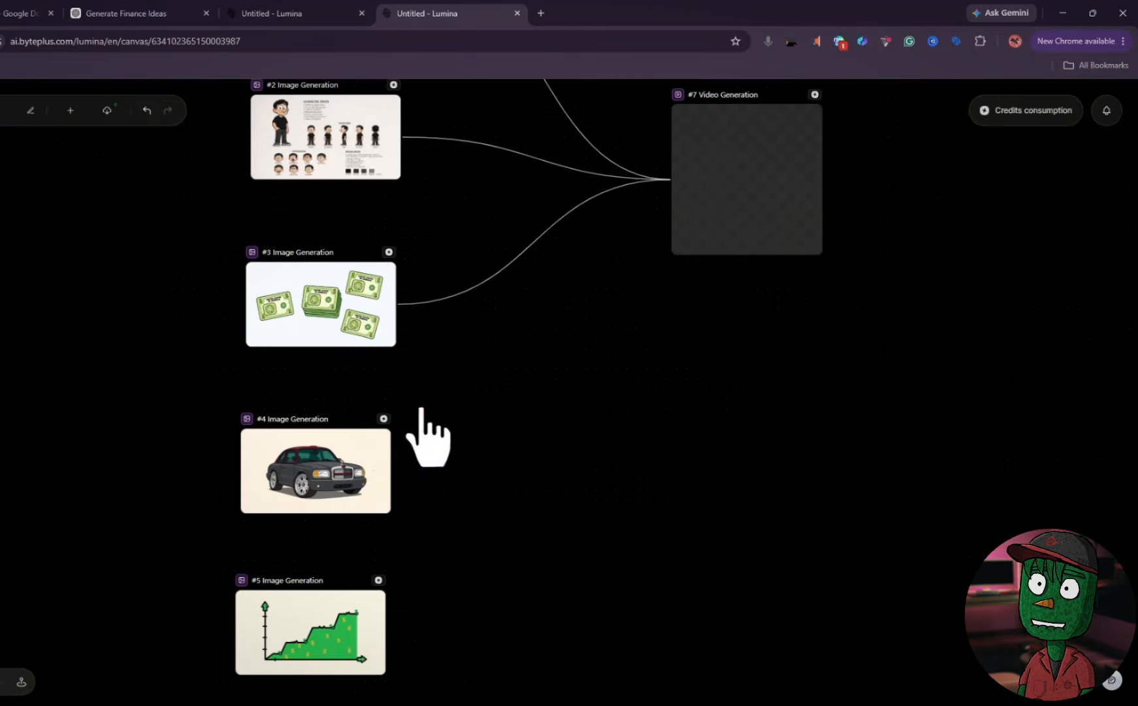
{"action": "left_click_drag", "start_coordinate": [400, 477], "coordinate": [669, 180]}
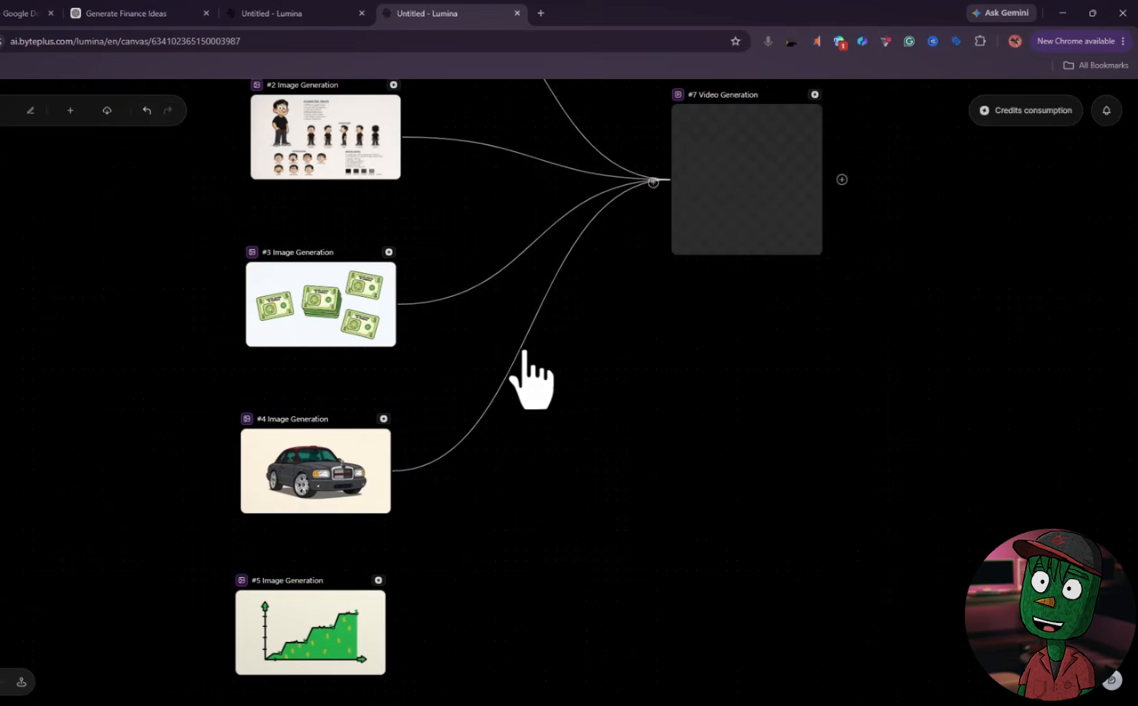
{"action": "scroll", "coordinate": [496, 385], "scroll_direction": "down", "scroll_amount": 3}
{"action": "left_click_drag", "start_coordinate": [394, 426], "coordinate": [663, 173]}
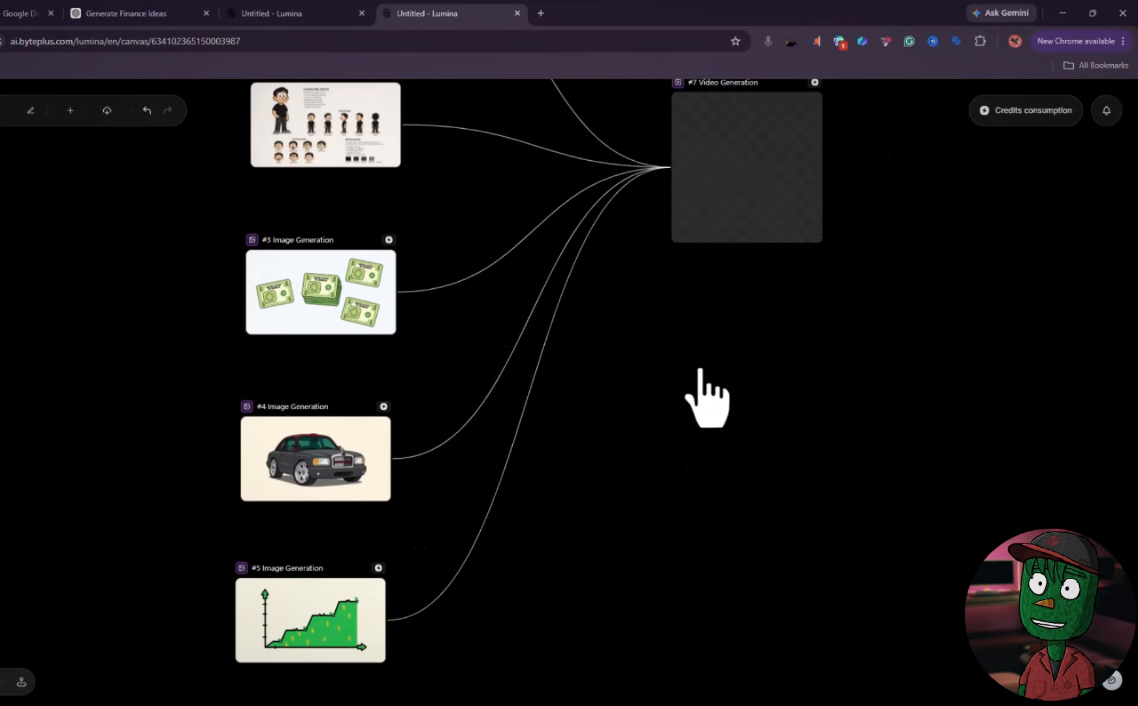
Open the video generation node's settings and choose the Picture reference mode for its five linked images
{"action": "scroll", "coordinate": [700, 371], "scroll_direction": "up", "scroll_amount": 3}
{"action": "left_click", "coordinate": [747, 389]}
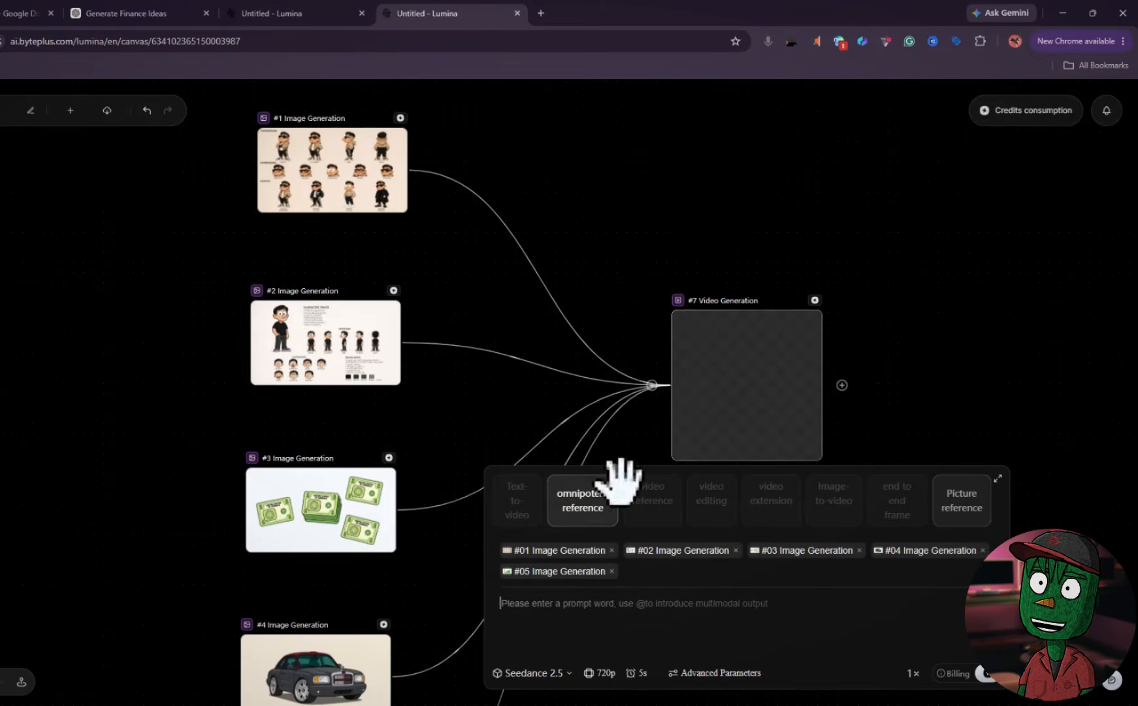
{"action": "left_click", "coordinate": [966, 515]}
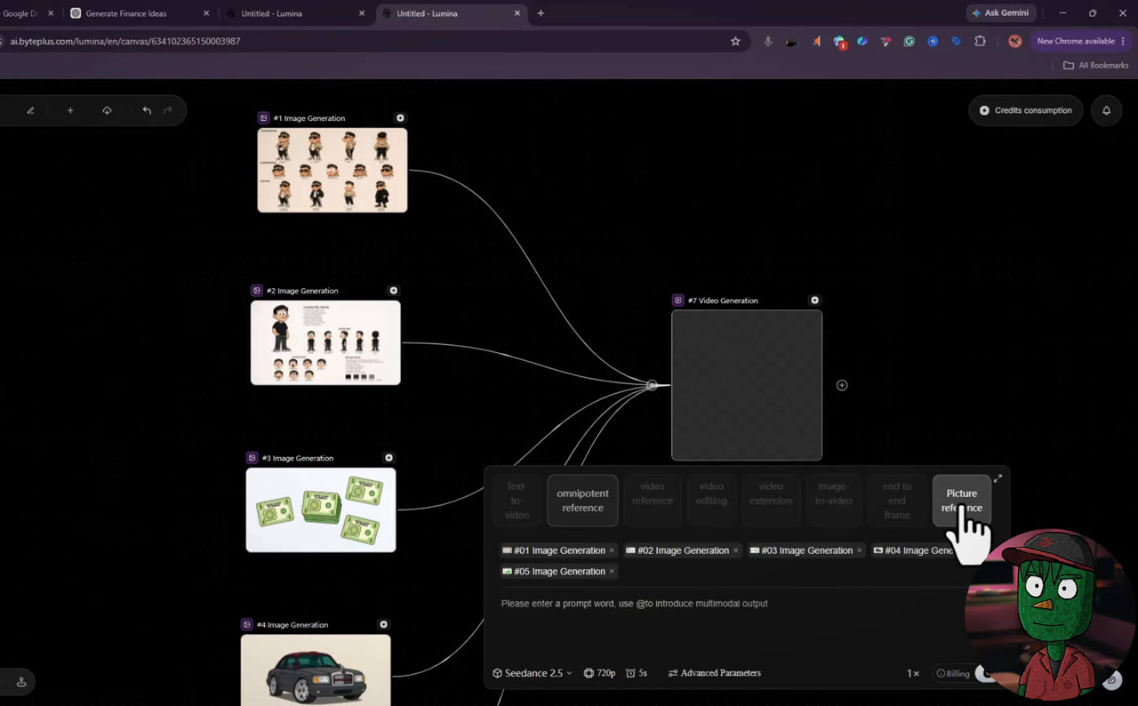
{"action": "left_click", "coordinate": [721, 622]}
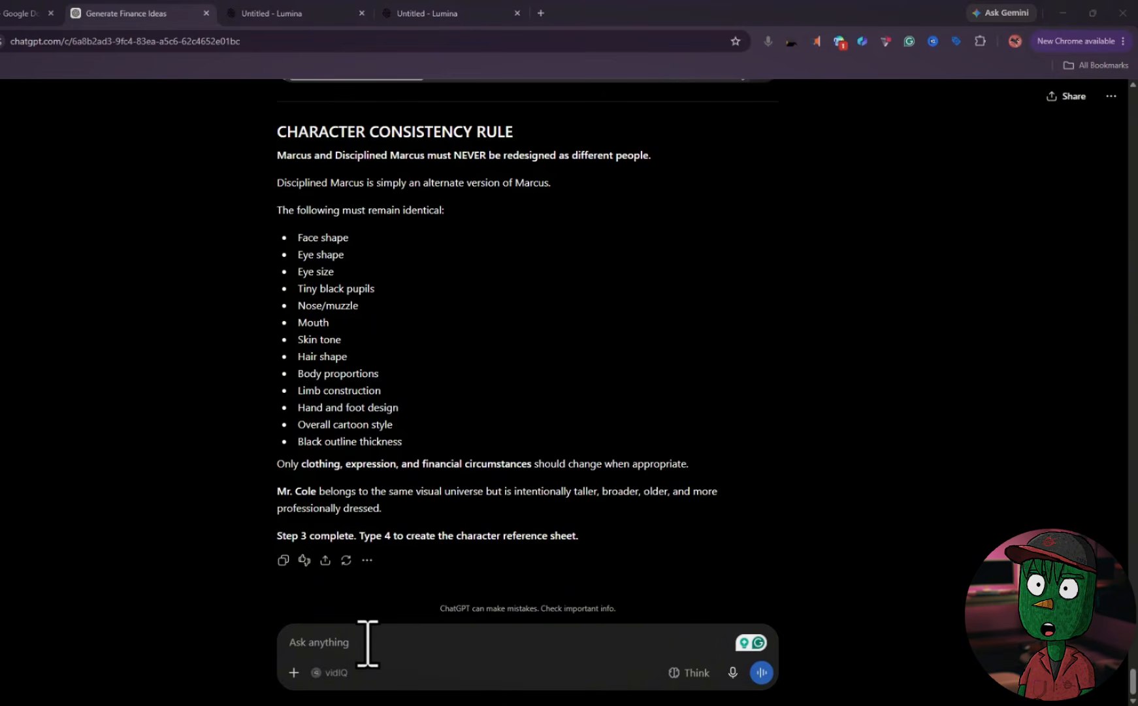
Switch to ChatGPT, send "Give me Animation prompt" and look over the Step 8 animation prompts
{"action": "left_click", "coordinate": [367, 643]}
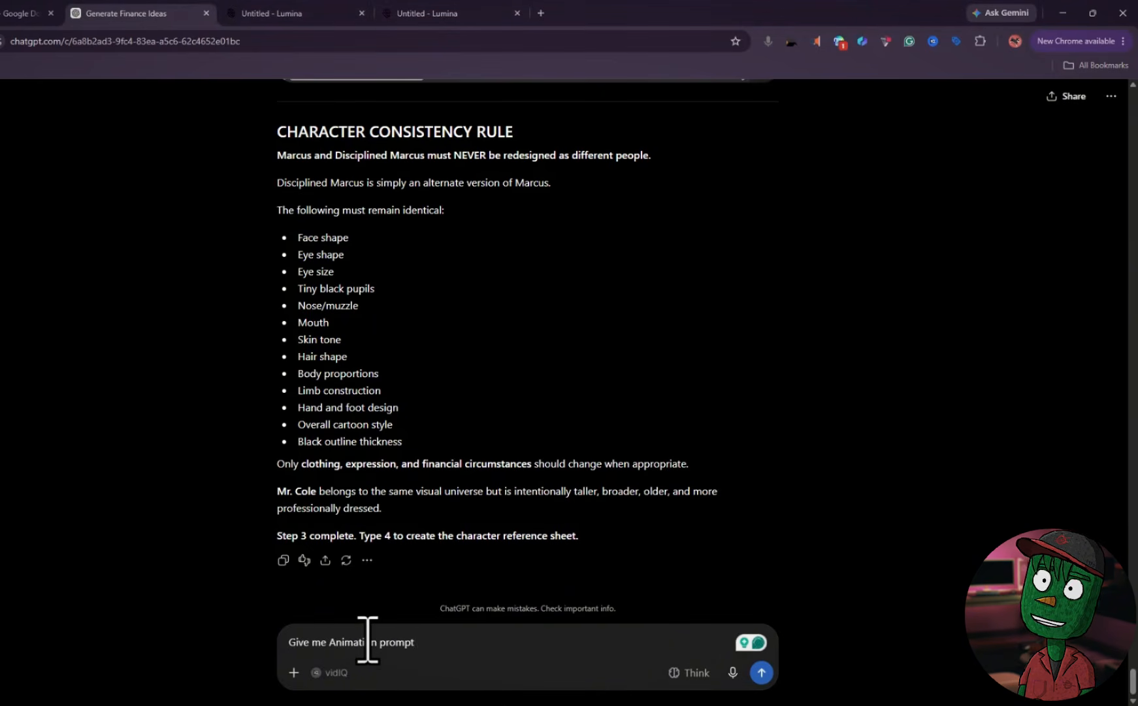
{"action": "key", "text": "Return"}
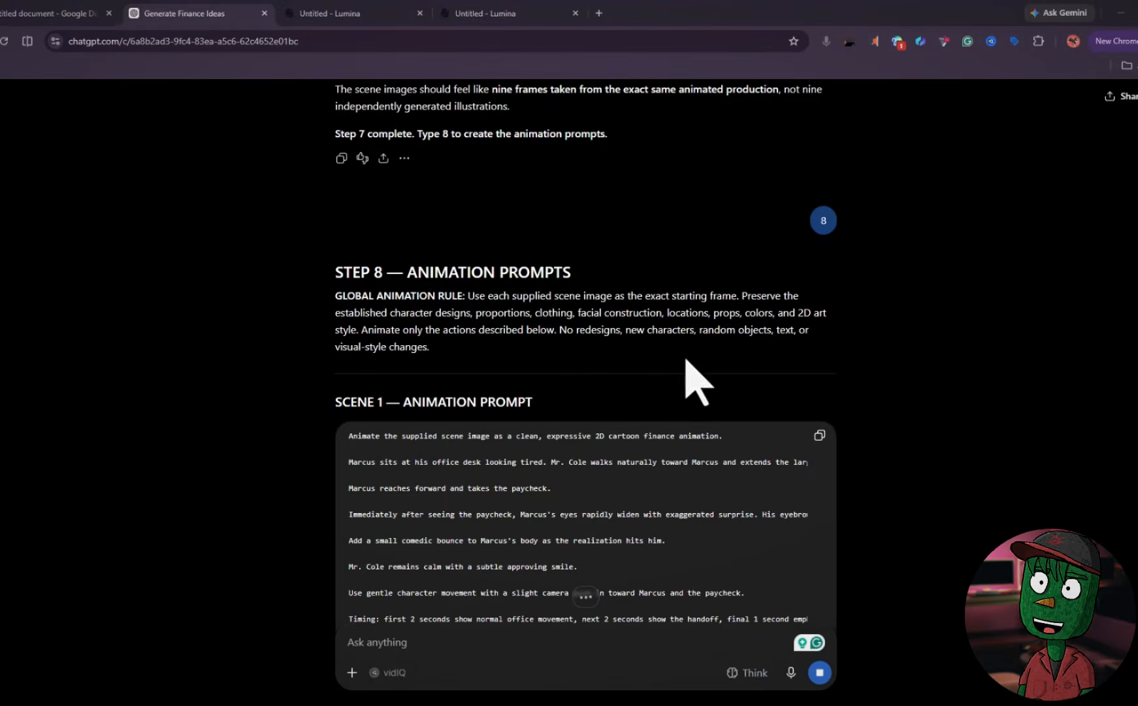
{"action": "scroll", "coordinate": [457, 242], "scroll_direction": "down", "scroll_amount": 2}
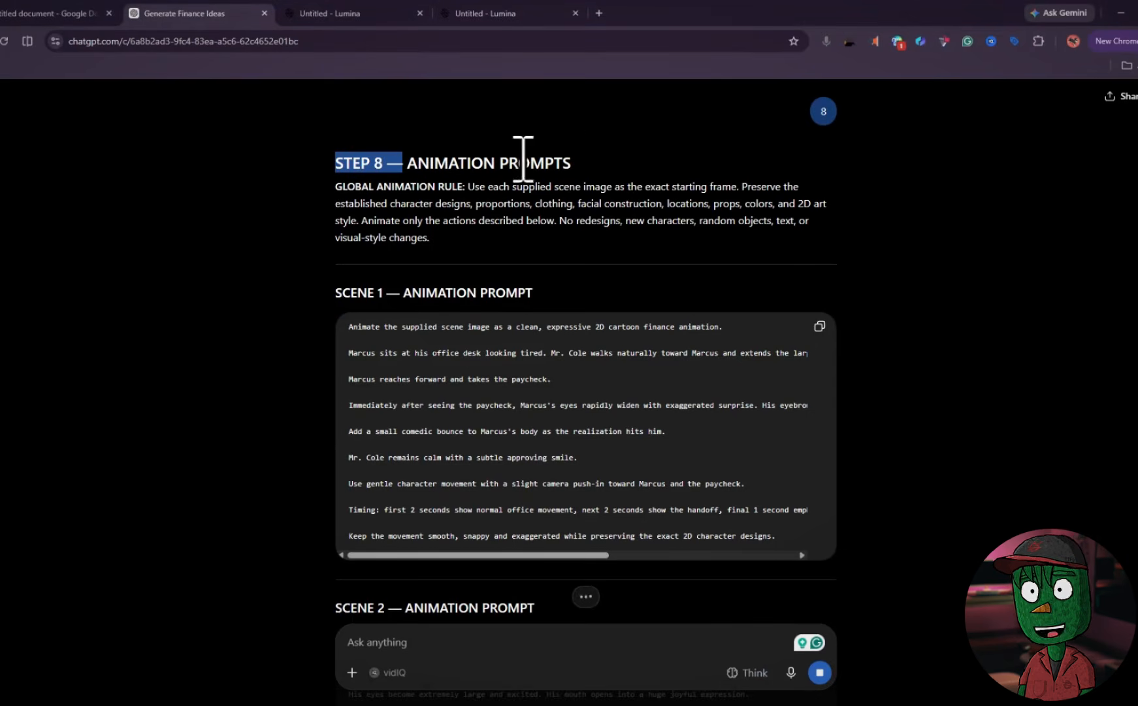
{"action": "left_click_drag", "start_coordinate": [524, 160], "coordinate": [615, 157]}
{"action": "scroll", "coordinate": [378, 262], "scroll_direction": "down", "scroll_amount": 2}
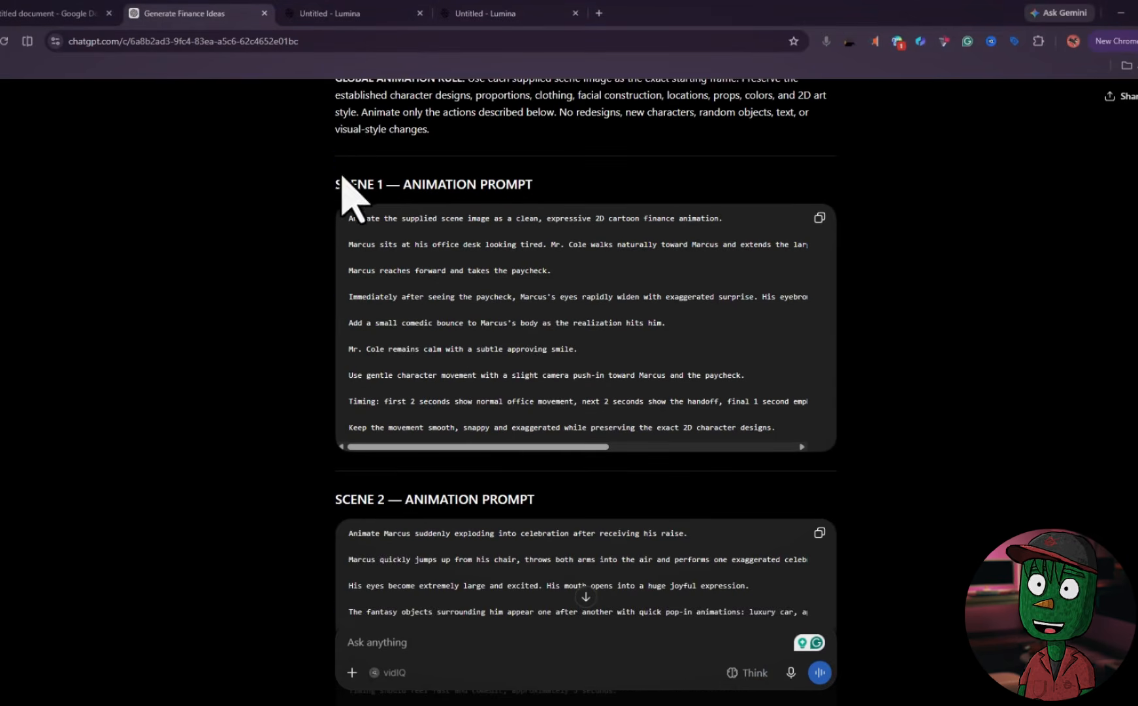
Copy the Scene 1 animation prompt and paste it into the Lumina video generation node's prompt
{"action": "left_click_drag", "start_coordinate": [337, 189], "coordinate": [534, 186]}
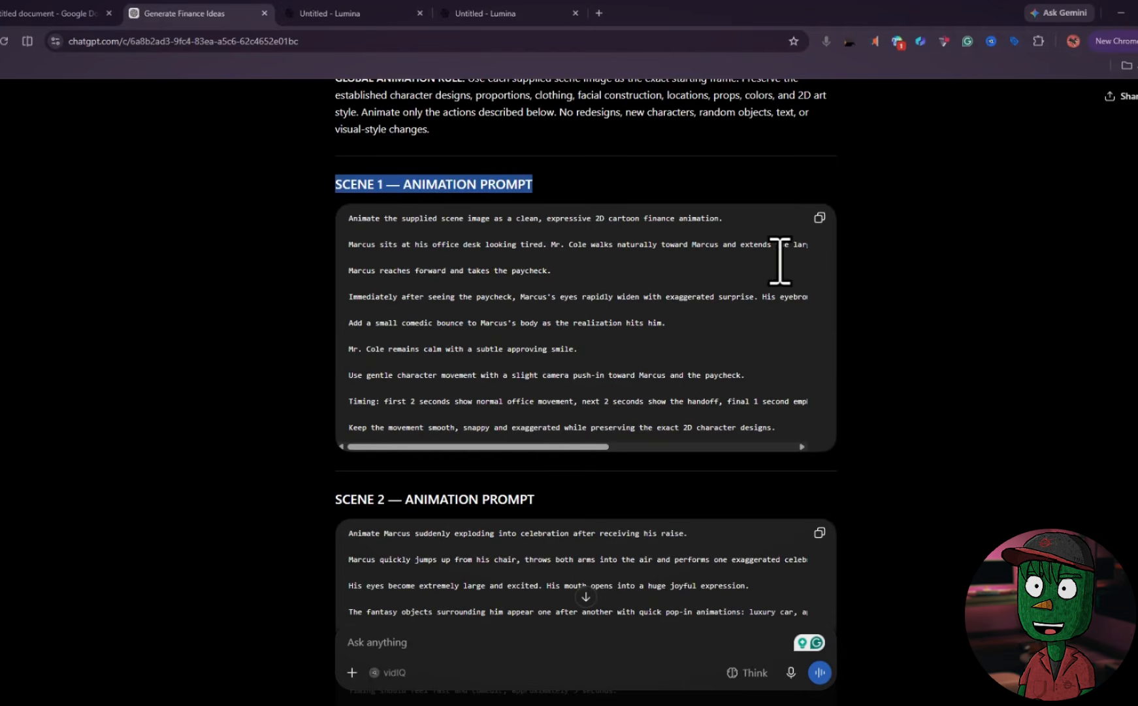
{"action": "left_click", "coordinate": [819, 218]}
{"action": "scroll", "coordinate": [618, 356], "scroll_direction": "up", "scroll_amount": 2}
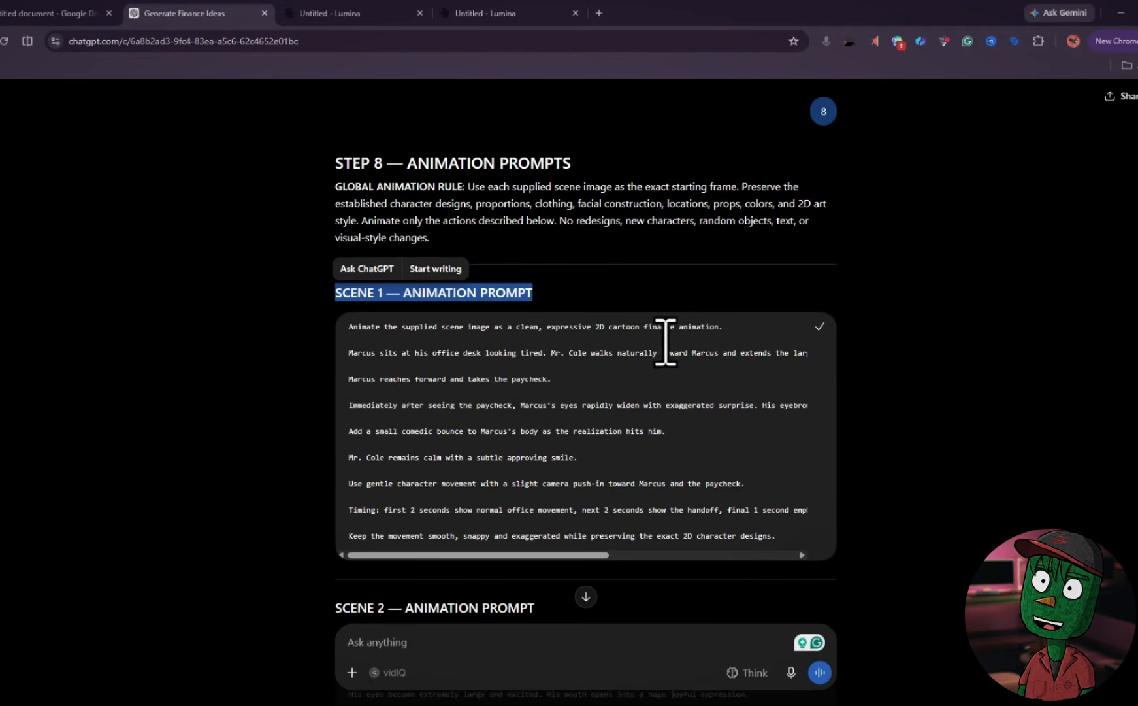
{"action": "left_click", "coordinate": [672, 302]}
{"action": "left_click", "coordinate": [510, 13]}
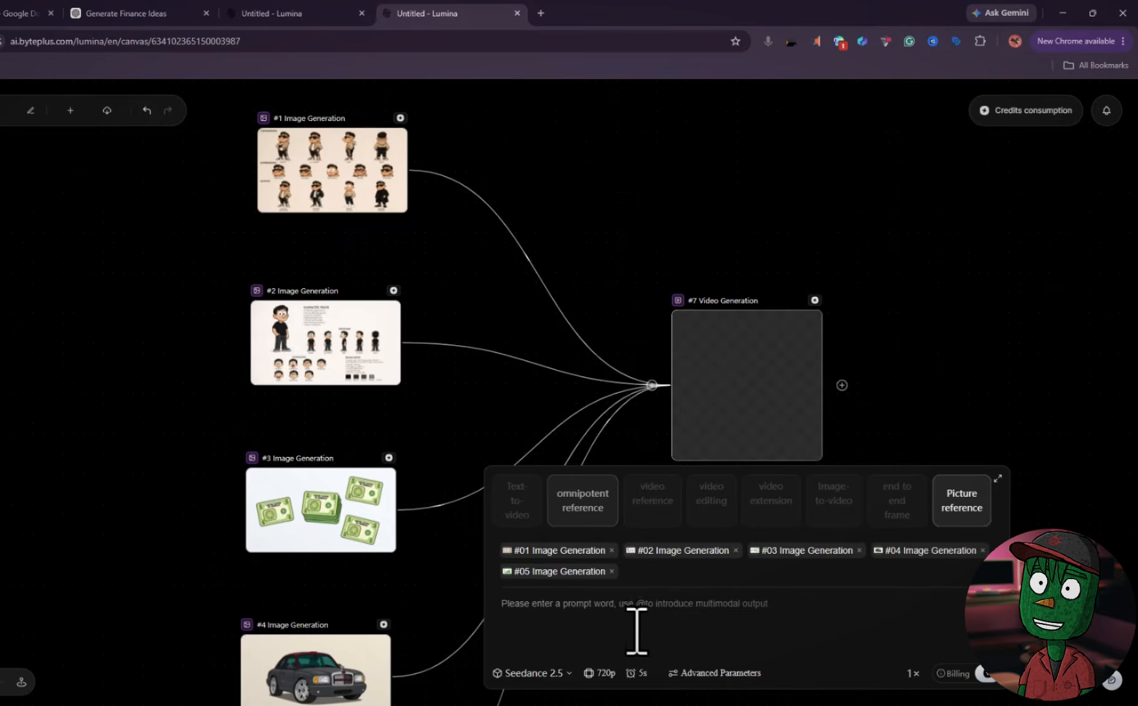
{"action": "left_click", "coordinate": [637, 612]}
{"action": "key", "text": "ctrl+v"}
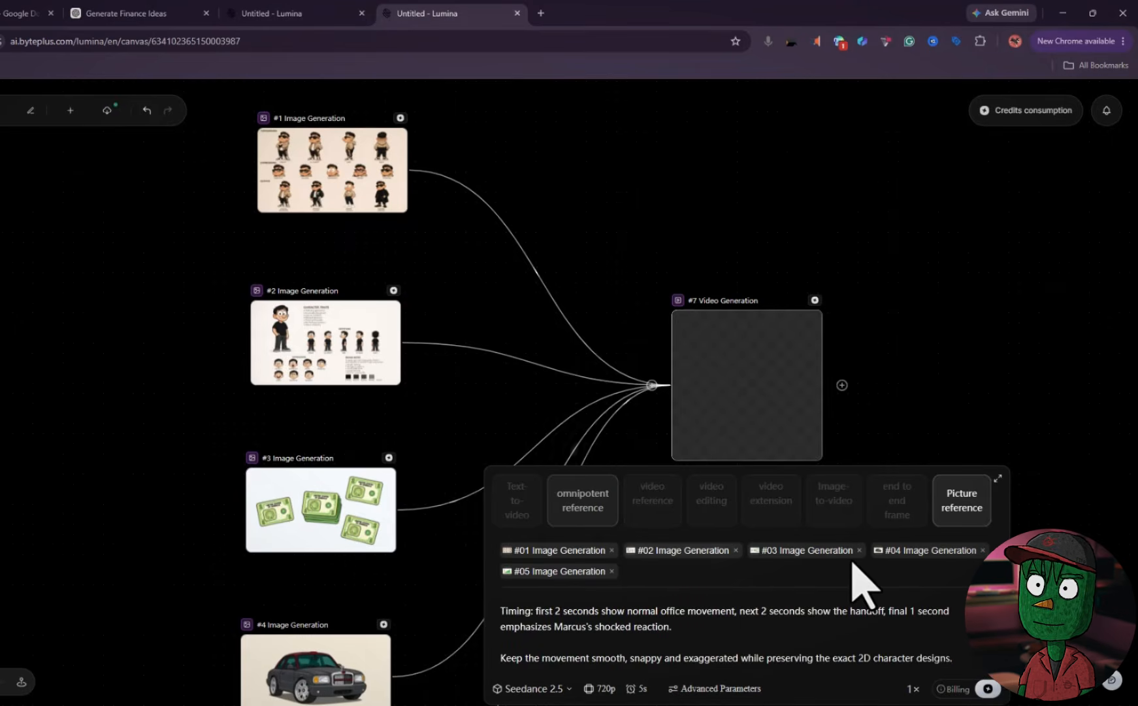
Keep the Seedance 2.5 model and set the video to a 16:9 aspect ratio at 720p resolution
{"action": "scroll", "coordinate": [831, 408], "scroll_direction": "down", "scroll_amount": 2}
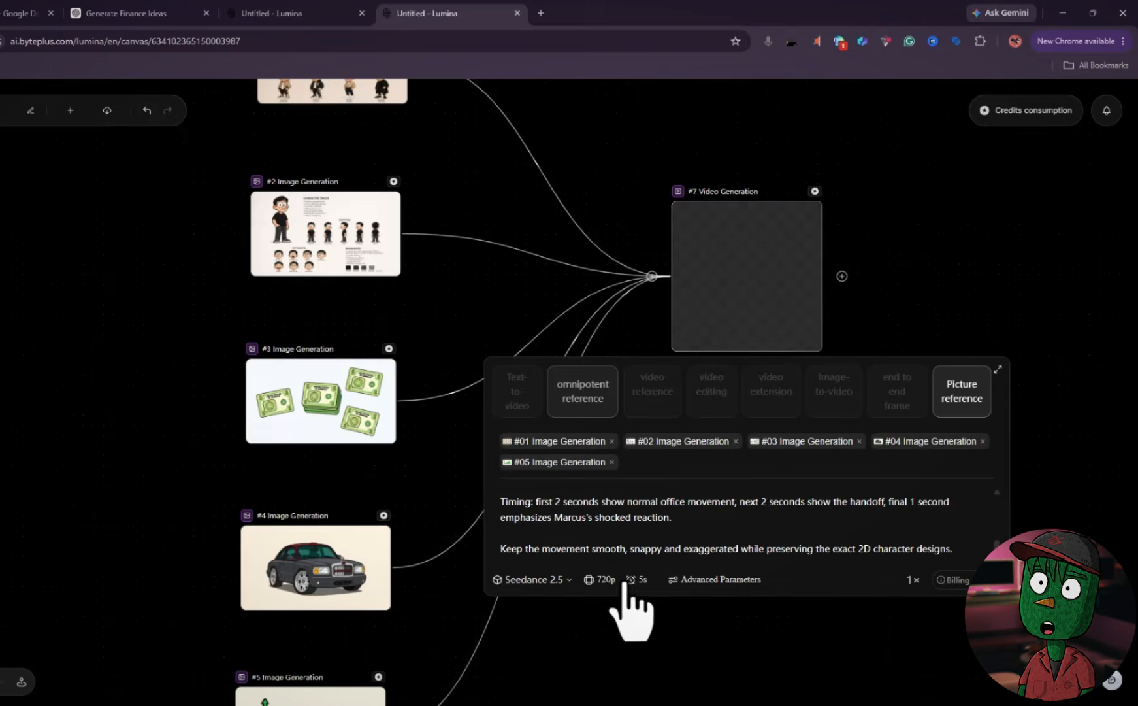
{"action": "left_click", "coordinate": [533, 579]}
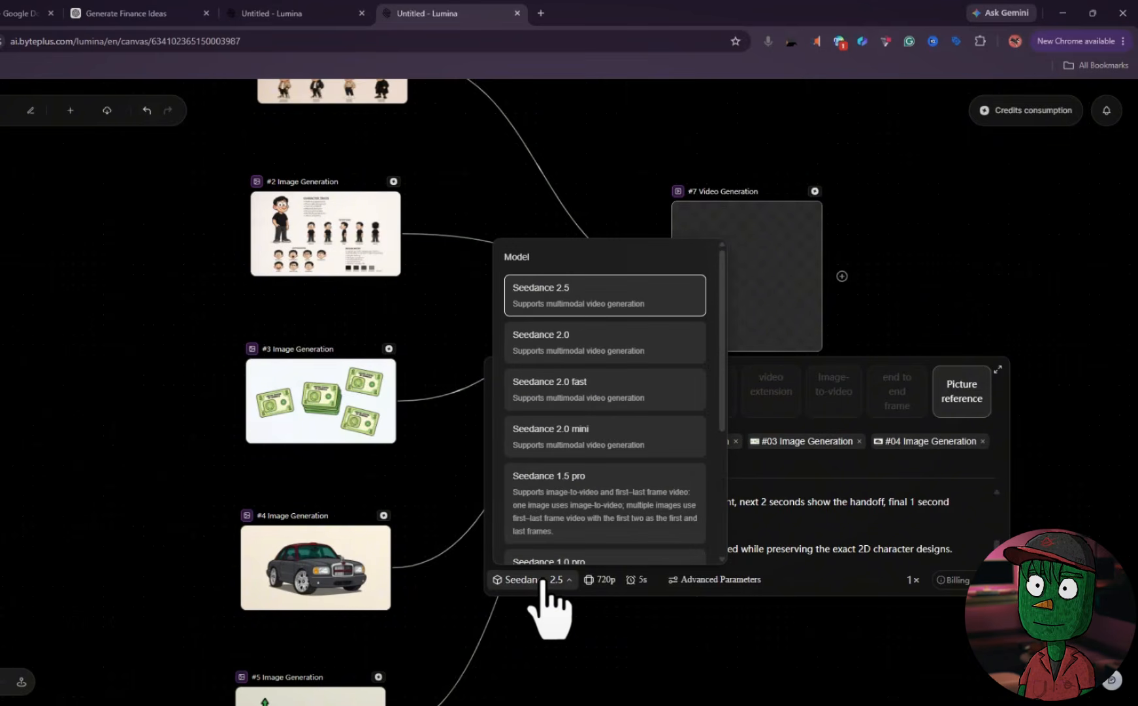
{"action": "mouse_move", "coordinate": [546, 288]}
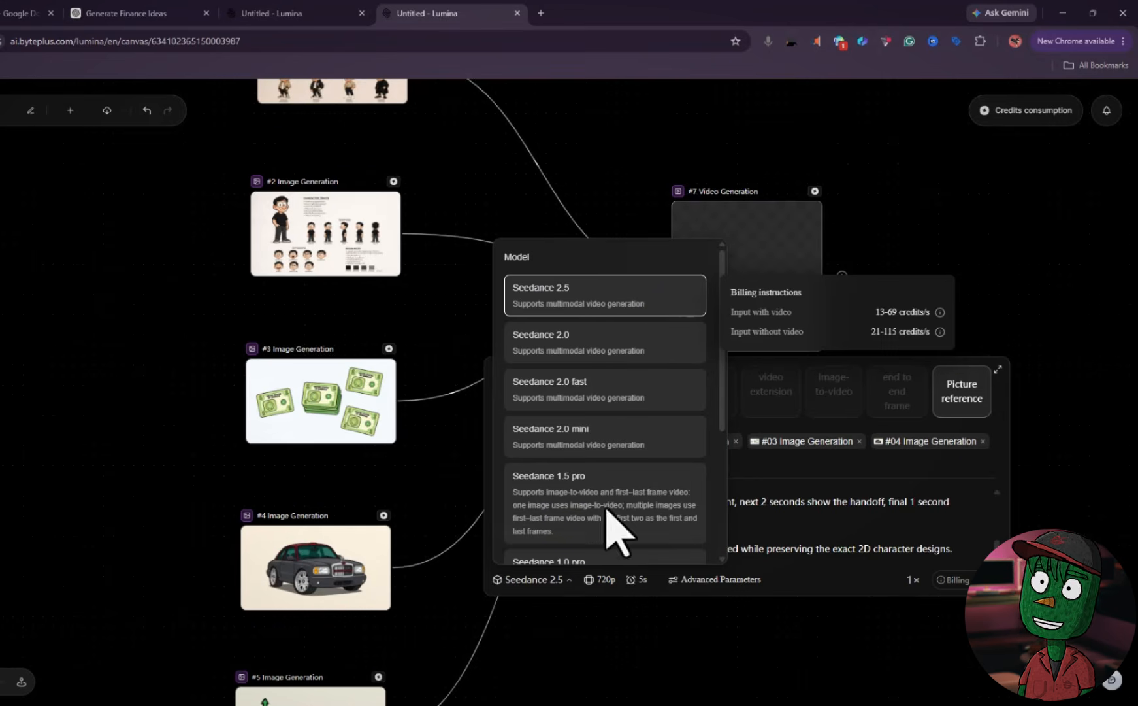
{"action": "left_click", "coordinate": [599, 582]}
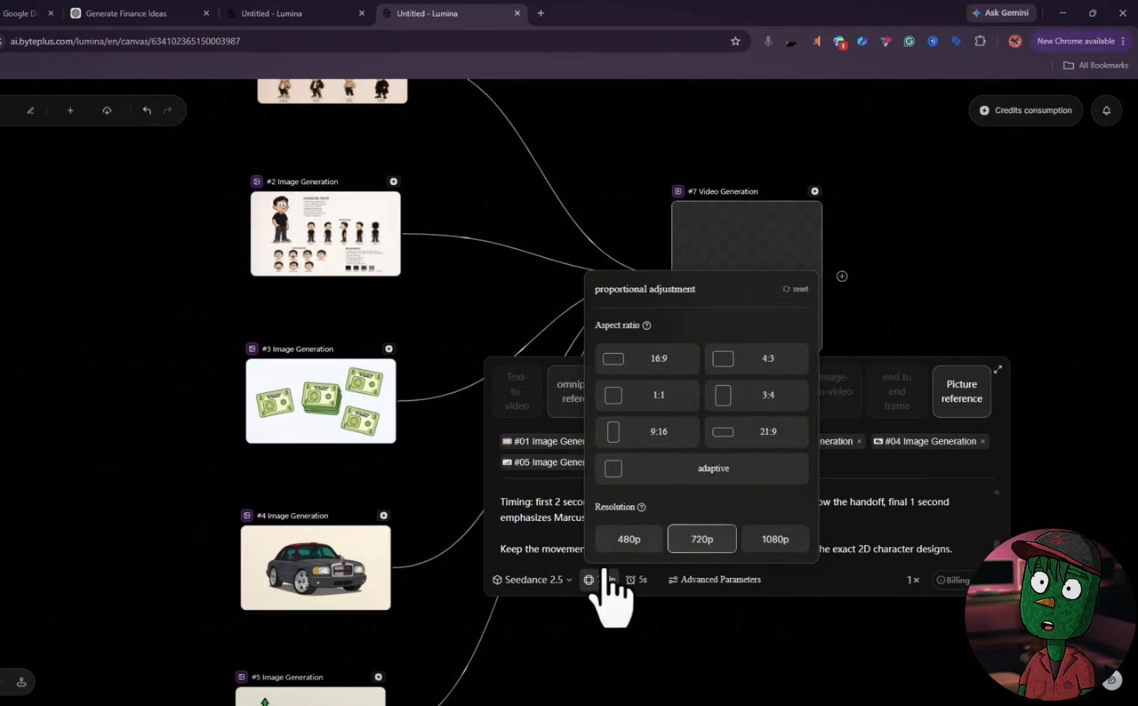
{"action": "left_click", "coordinate": [653, 358]}
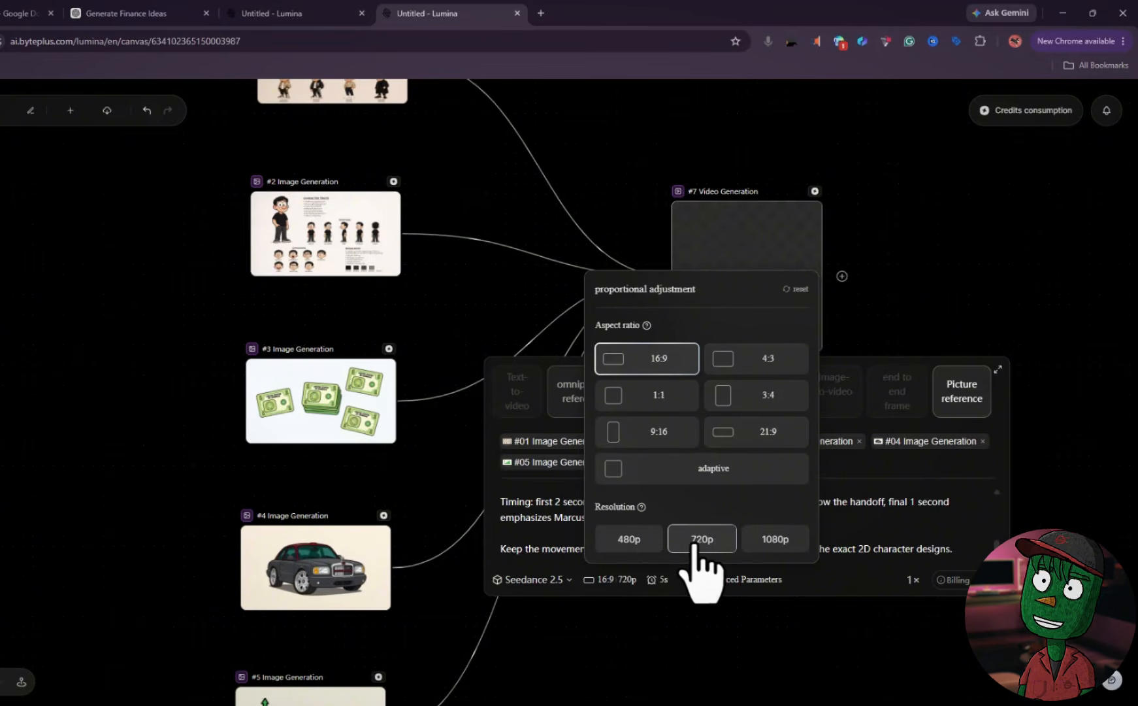
{"action": "left_click", "coordinate": [763, 543]}
{"action": "left_click", "coordinate": [702, 542]}
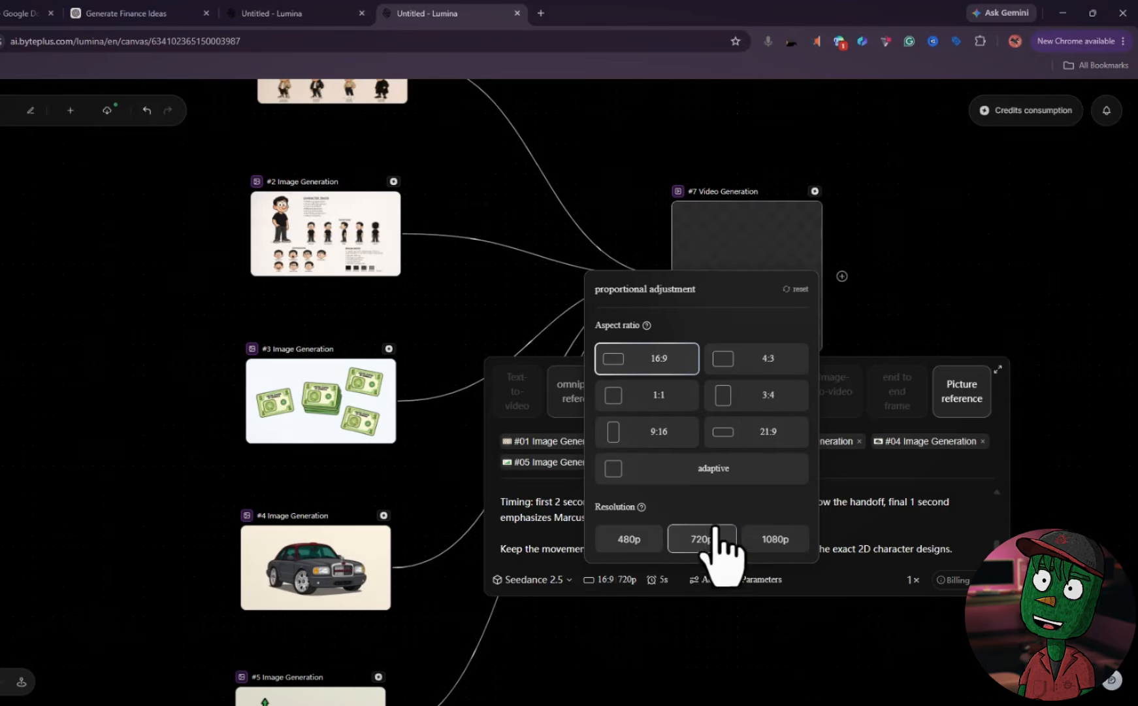
Turn on Smart Duration for the video and run the generation of this single node
{"action": "left_click", "coordinate": [721, 584]}
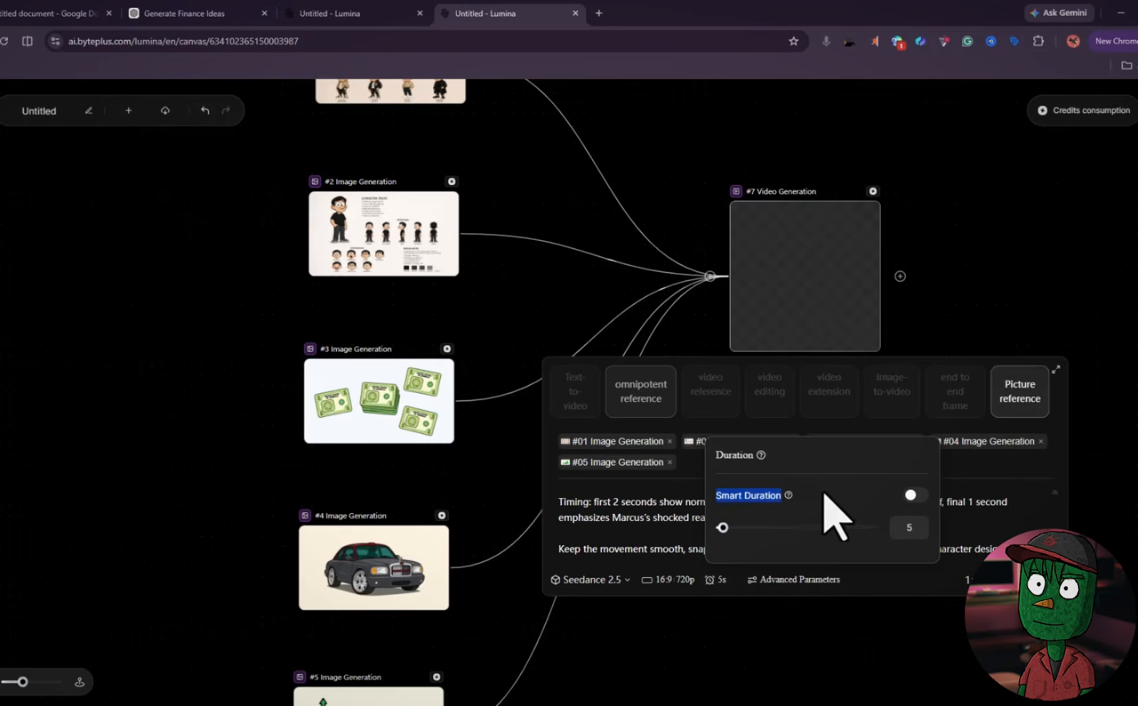
{"action": "left_click", "coordinate": [912, 495]}
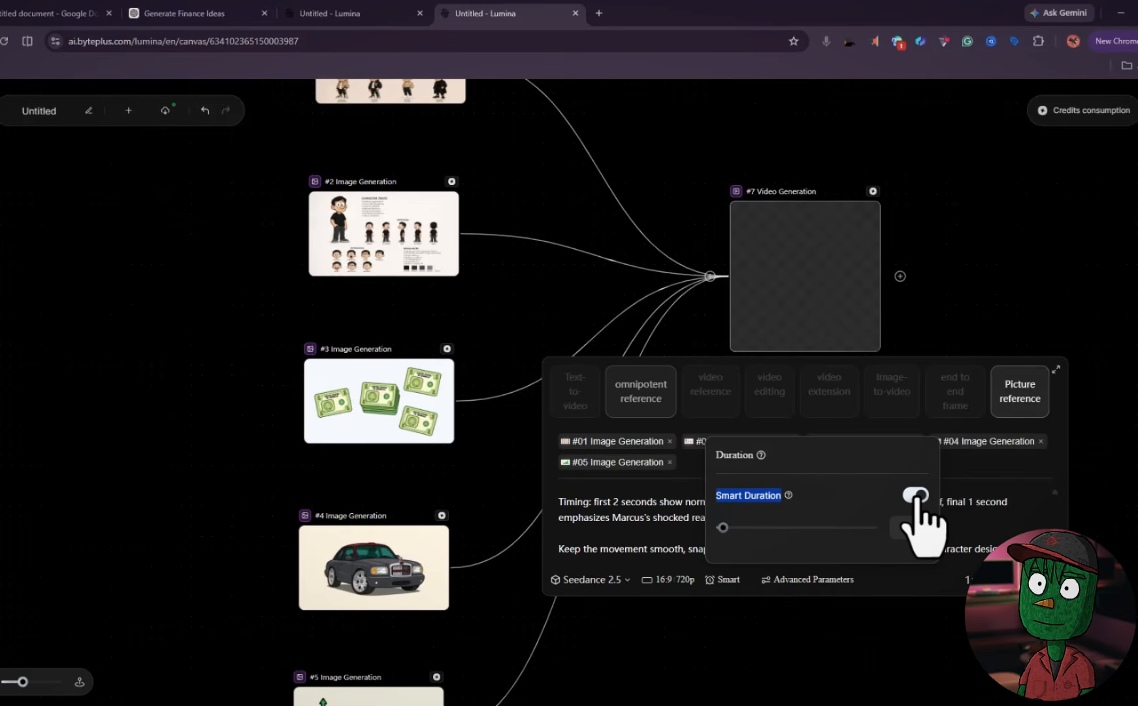
{"action": "left_click", "coordinate": [887, 575]}
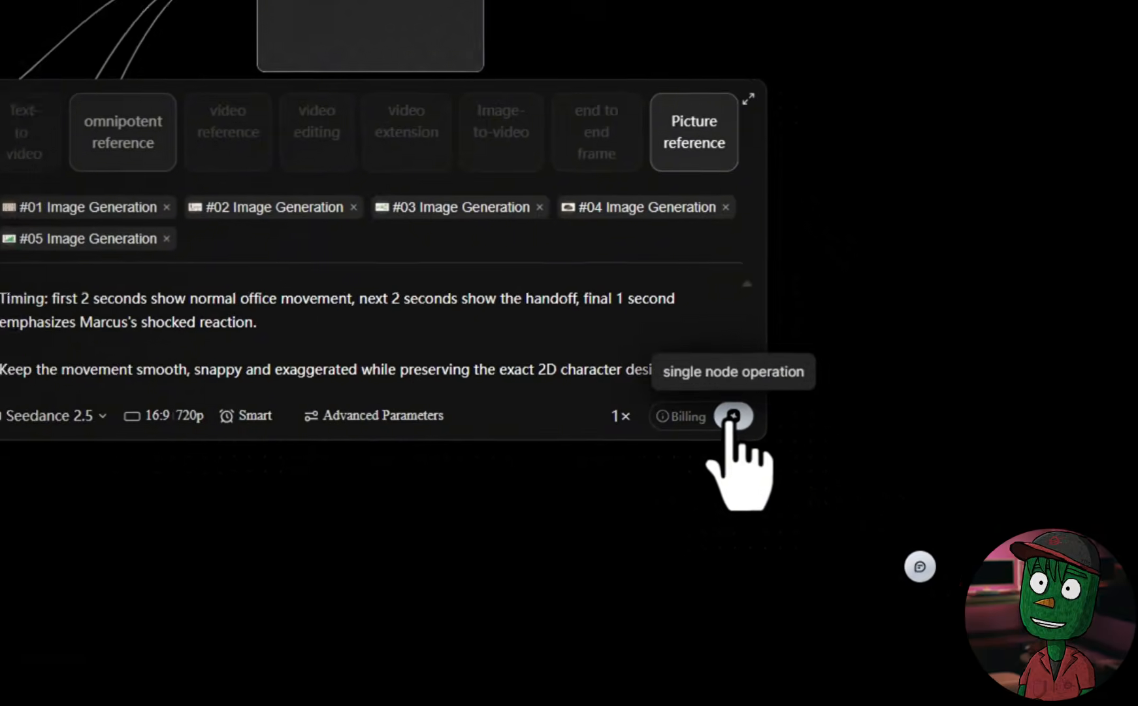
{"action": "left_click", "coordinate": [1046, 579]}
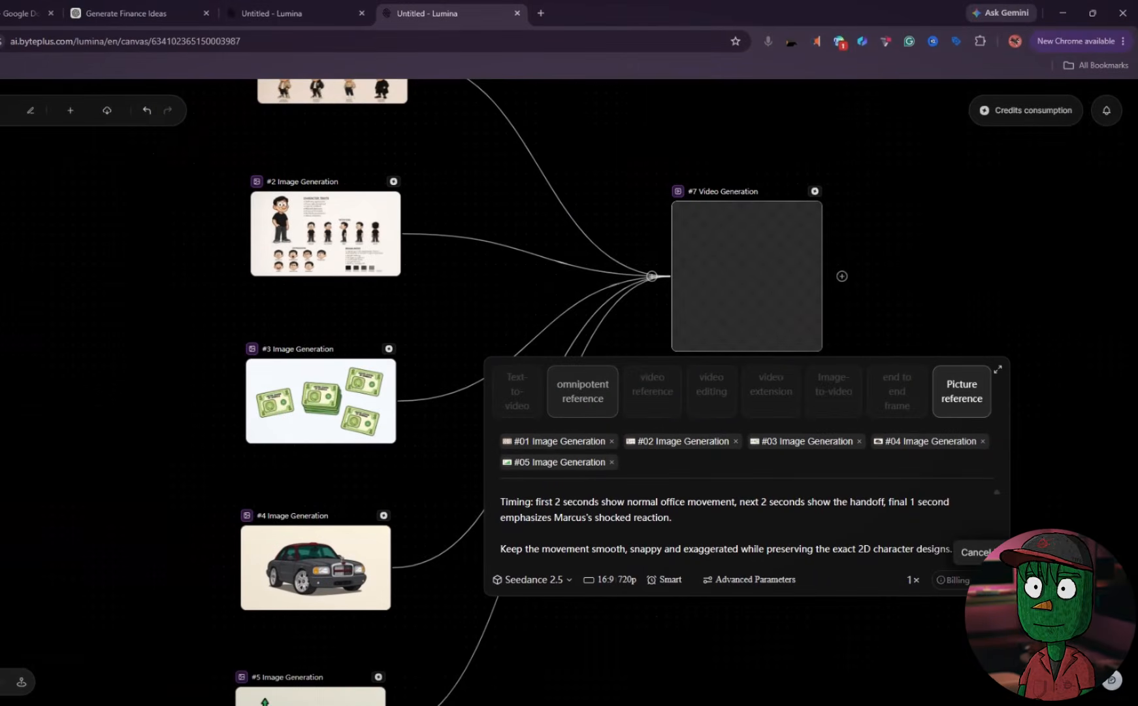
{"action": "left_click", "coordinate": [907, 307]}
{"action": "scroll", "coordinate": [795, 340], "scroll_direction": "up", "scroll_amount": 2}
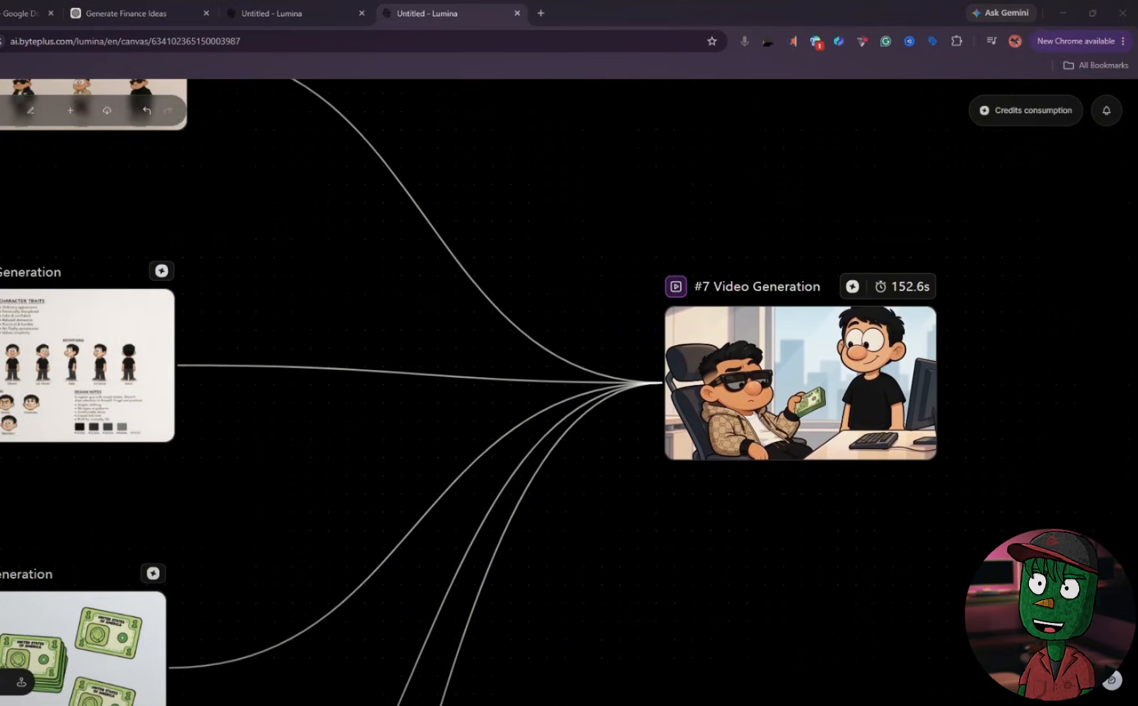
Preview the generated office scene video and look through the finished video scenes on the other Lumina project's canvas
{"action": "left_click_drag", "start_coordinate": [718, 523], "coordinate": [629, 521]}
{"action": "left_click_drag", "start_coordinate": [380, 409], "coordinate": [473, 406]}
{"action": "mouse_move", "coordinate": [754, 417]}
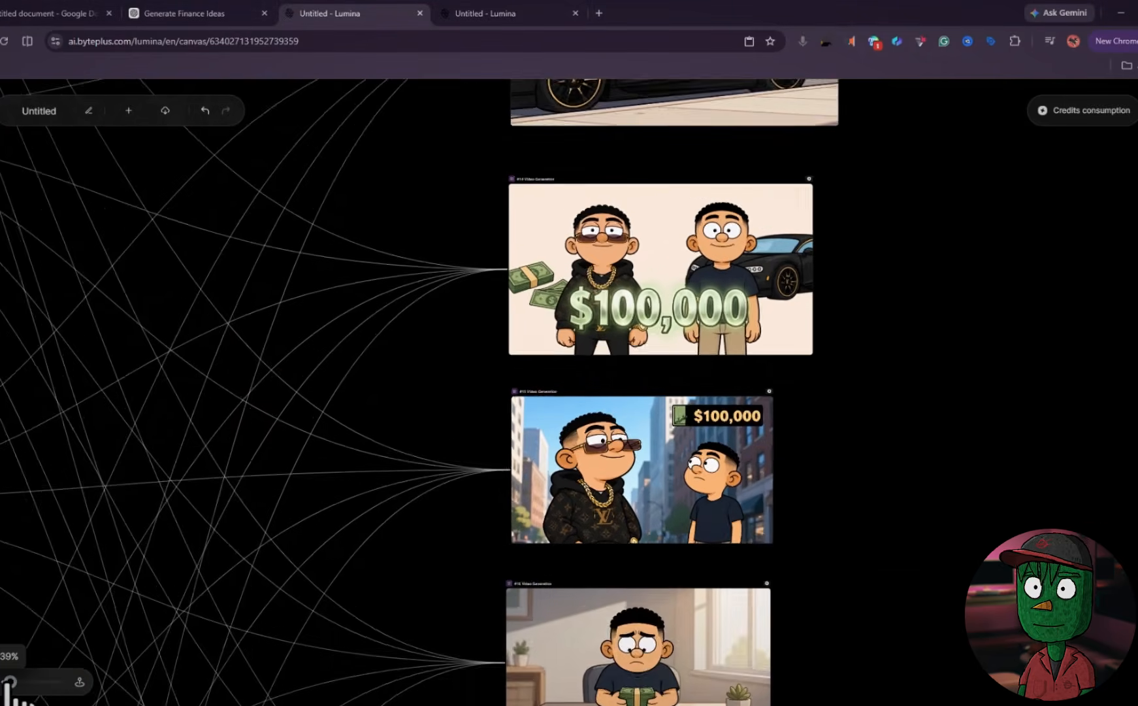
{"action": "scroll", "coordinate": [655, 480], "scroll_direction": "up", "scroll_amount": 5}
{"action": "scroll", "coordinate": [725, 431], "scroll_direction": "down", "scroll_amount": 3}
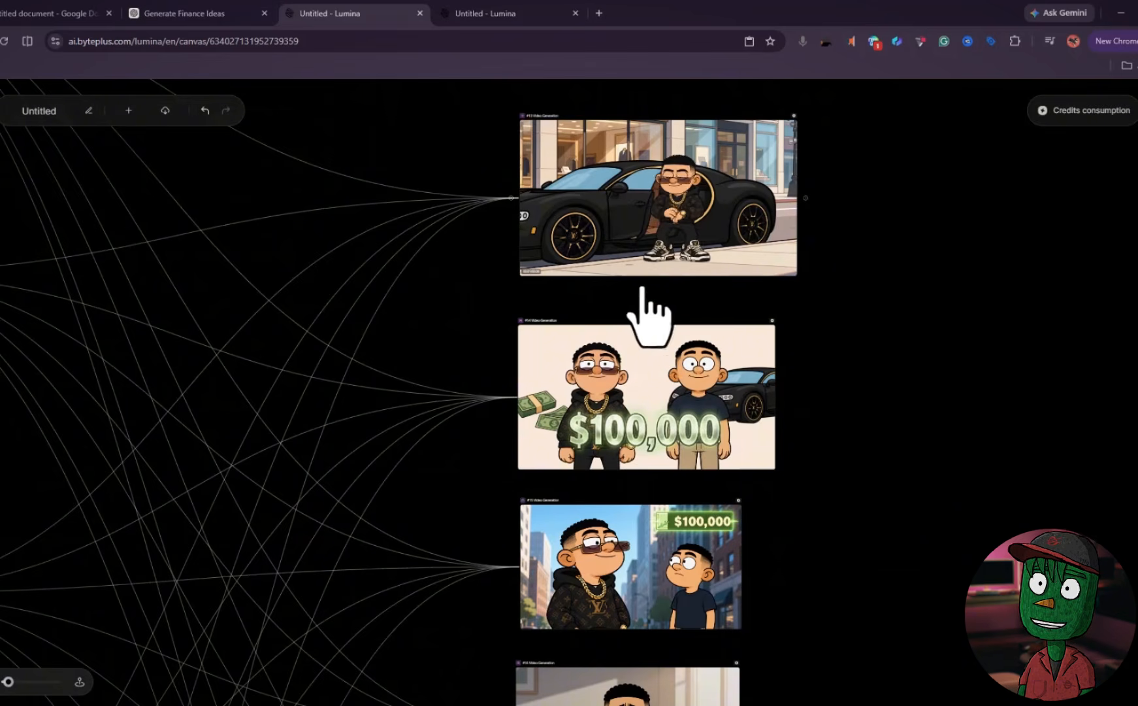
{"action": "scroll", "coordinate": [656, 372], "scroll_direction": "down", "scroll_amount": 2}
{"action": "scroll", "coordinate": [696, 302], "scroll_direction": "down", "scroll_amount": 3}
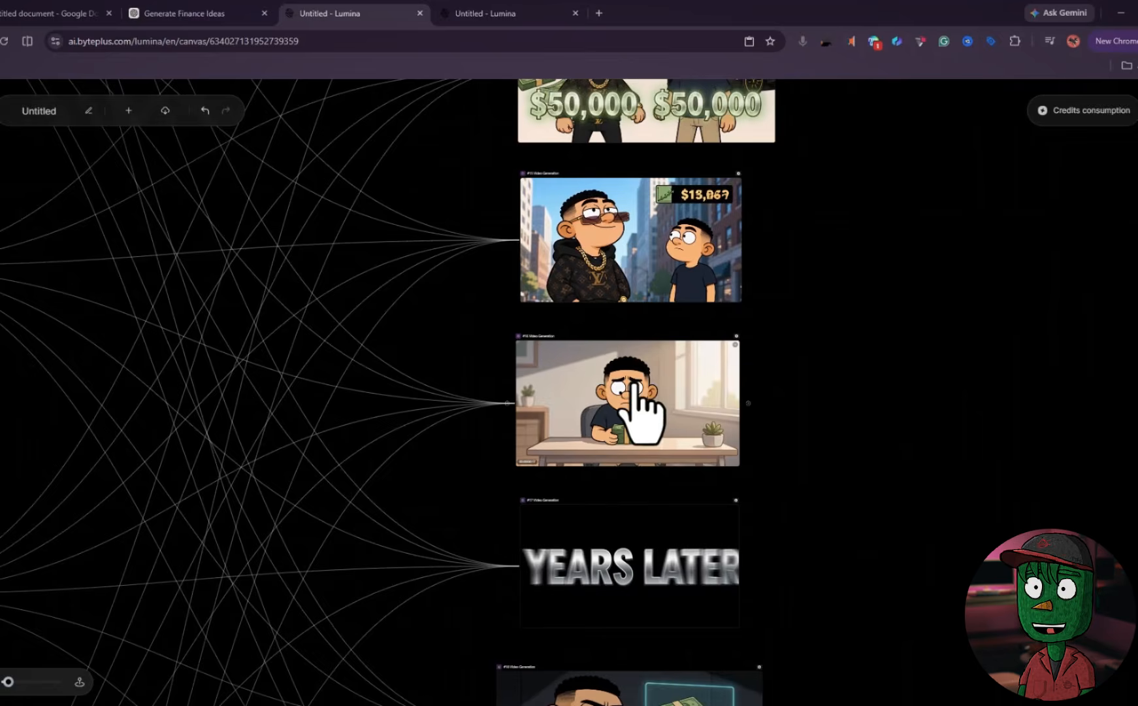
{"action": "scroll", "coordinate": [635, 385], "scroll_direction": "down", "scroll_amount": 5}
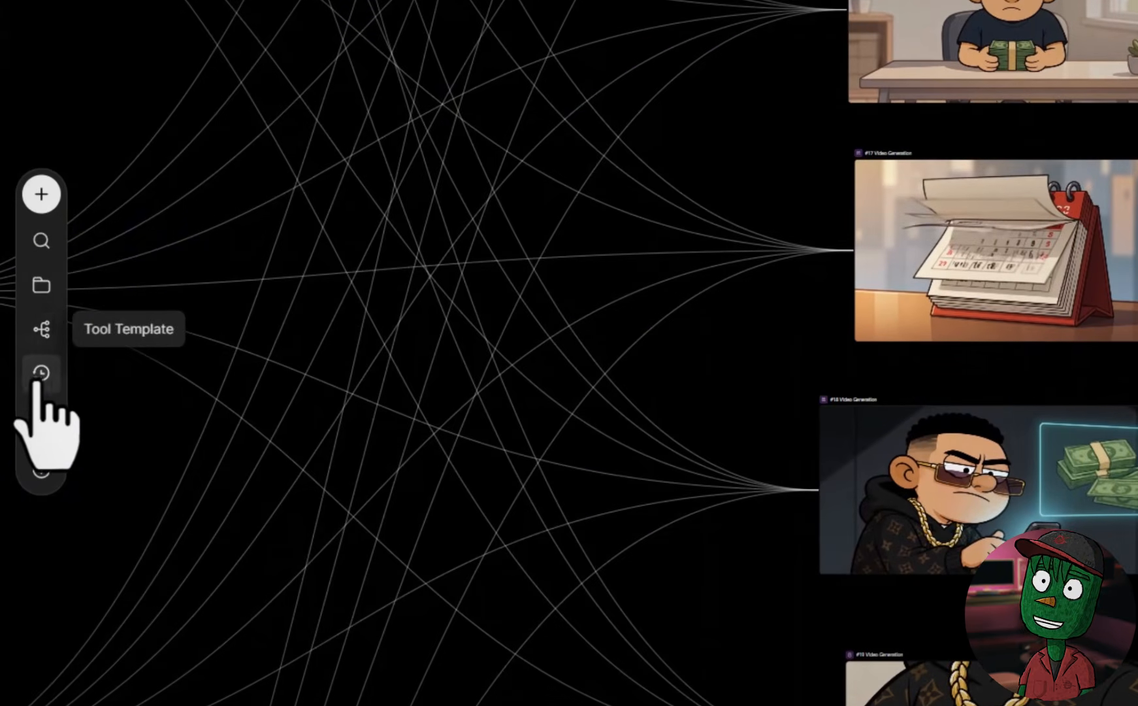
Open the other project's Video Editor and look through the clips in its material list
{"action": "left_click", "coordinate": [42, 422]}
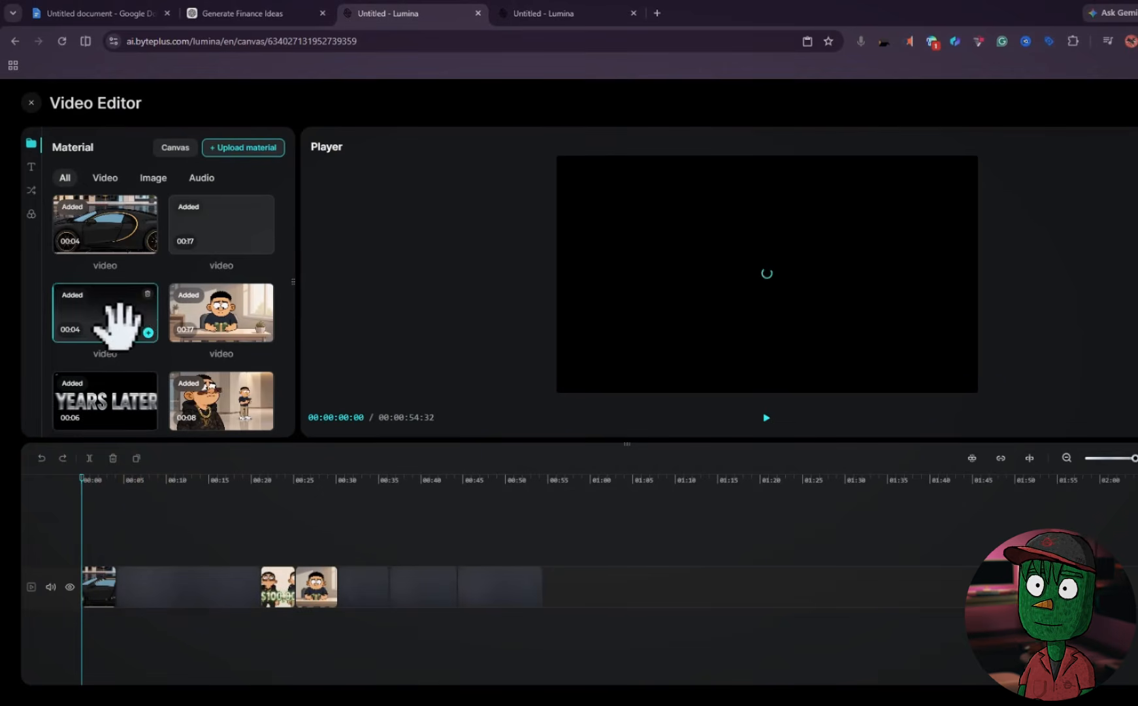
{"action": "scroll", "coordinate": [183, 356], "scroll_direction": "down", "scroll_amount": 2}
{"action": "scroll", "coordinate": [176, 347], "scroll_direction": "down", "scroll_amount": 1}
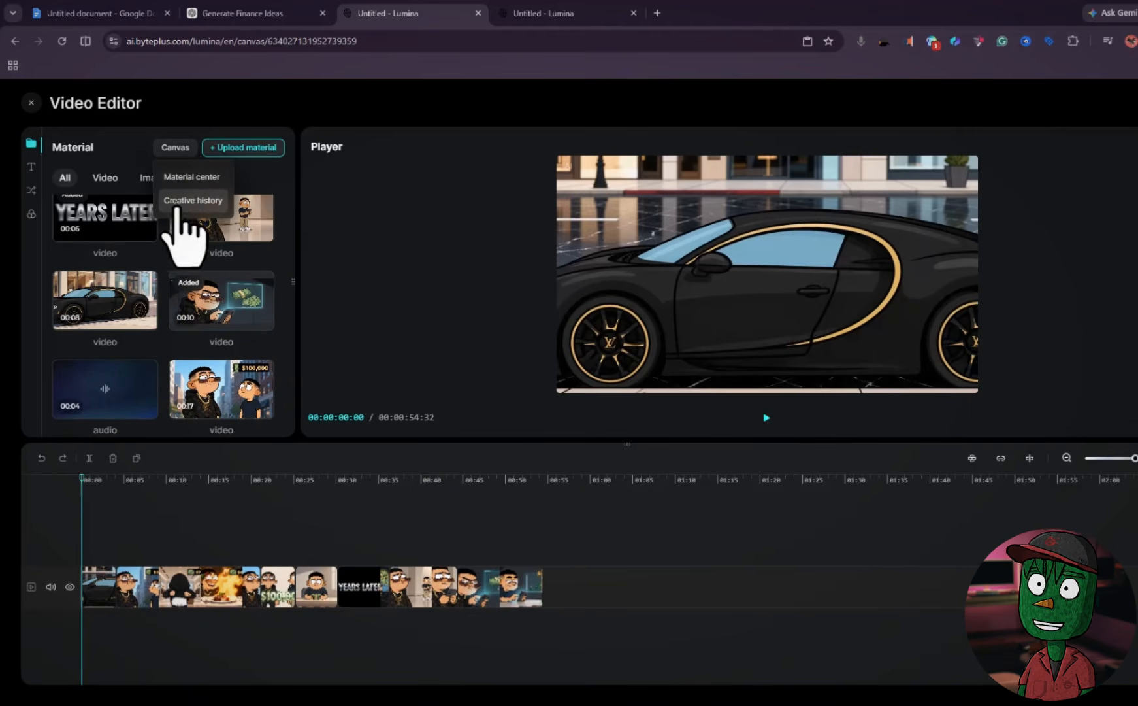
Browse the video clips in the creative history and move the playhead to the end of the assembled timeline
{"action": "left_click", "coordinate": [194, 208]}
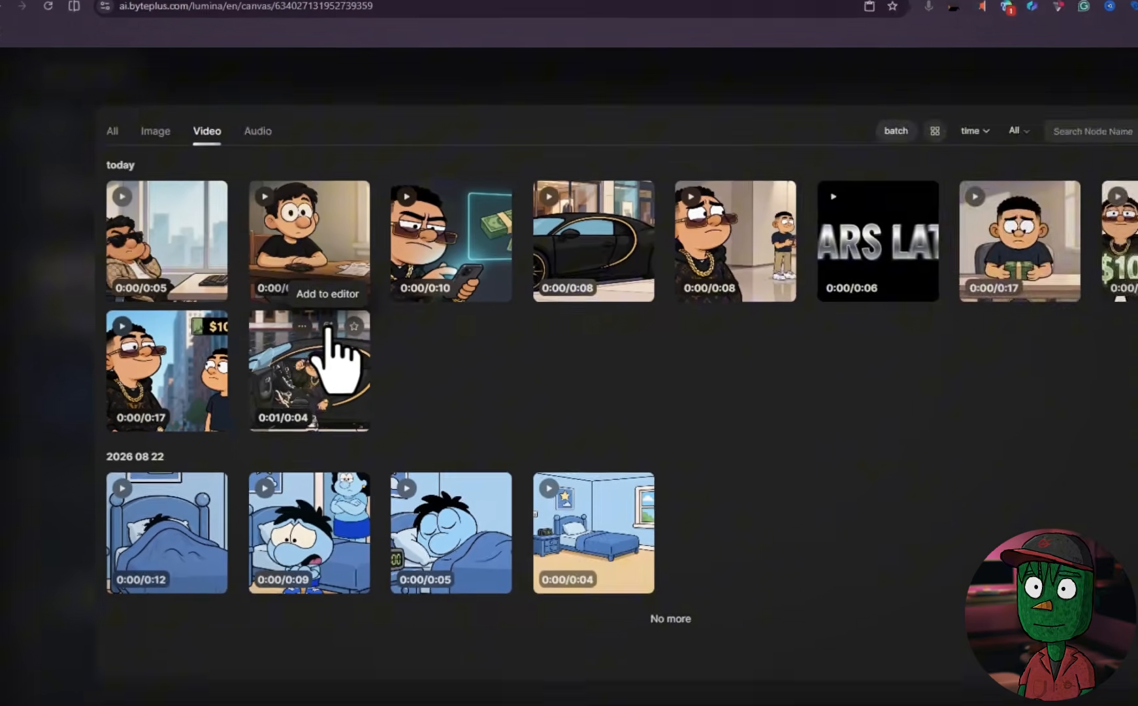
{"action": "left_click", "coordinate": [361, 312]}
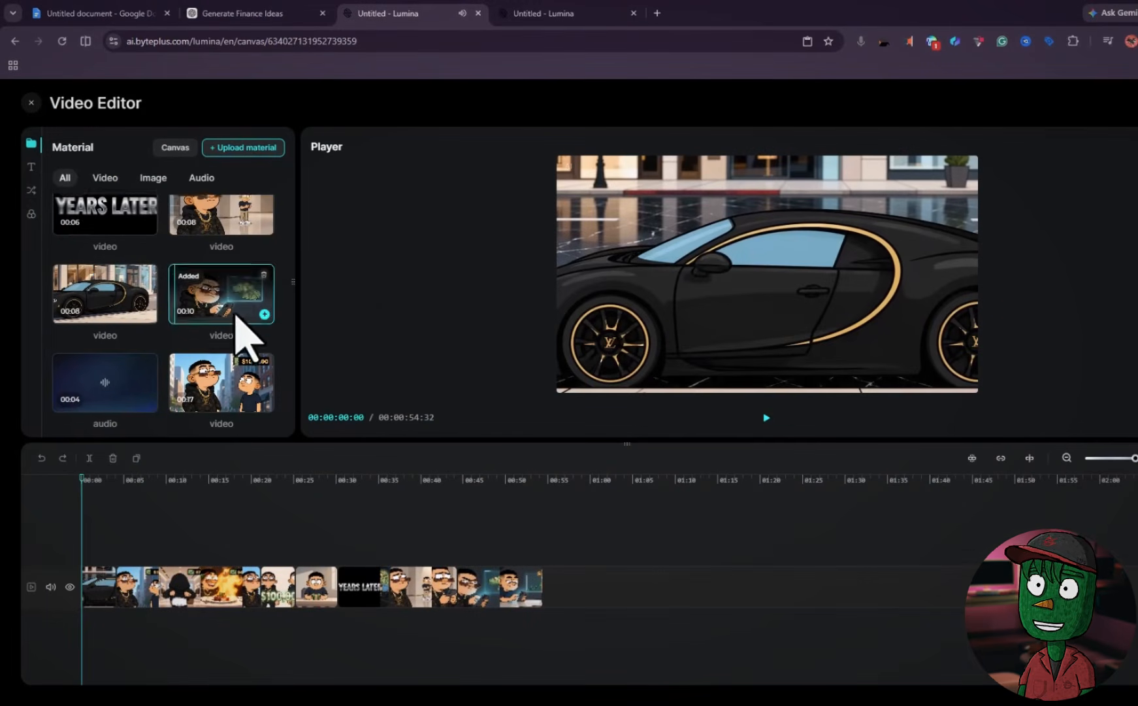
{"action": "scroll", "coordinate": [199, 366], "scroll_direction": "down", "scroll_amount": 2}
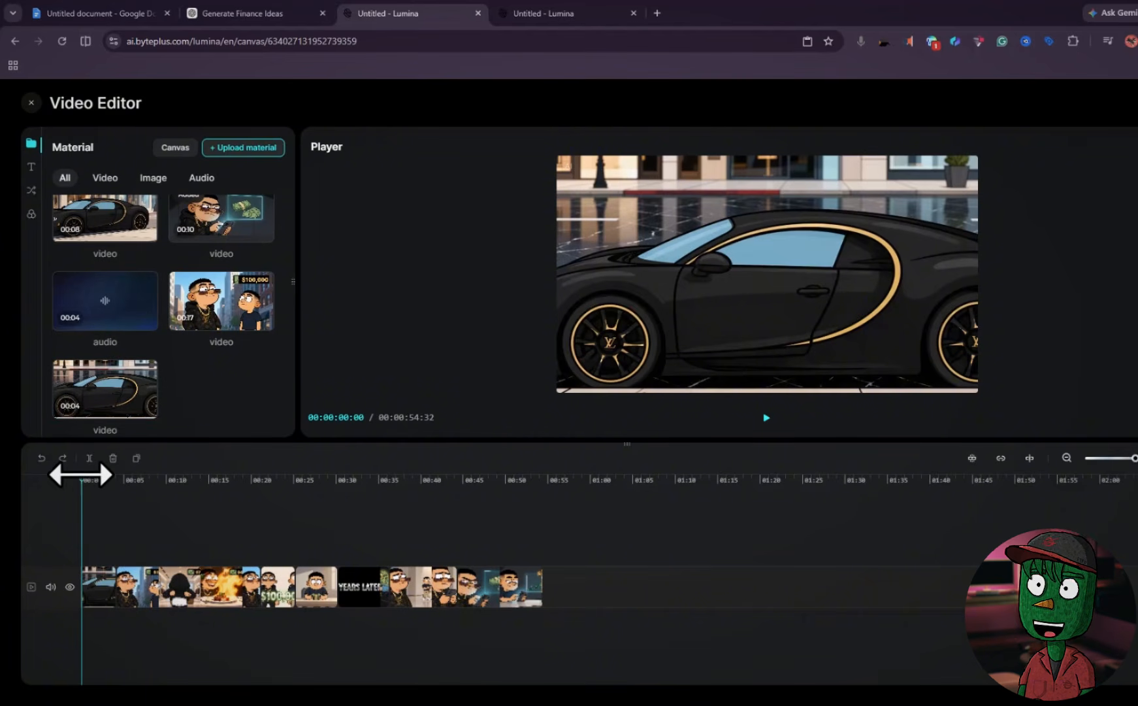
{"action": "left_click_drag", "start_coordinate": [81, 475], "coordinate": [546, 521]}
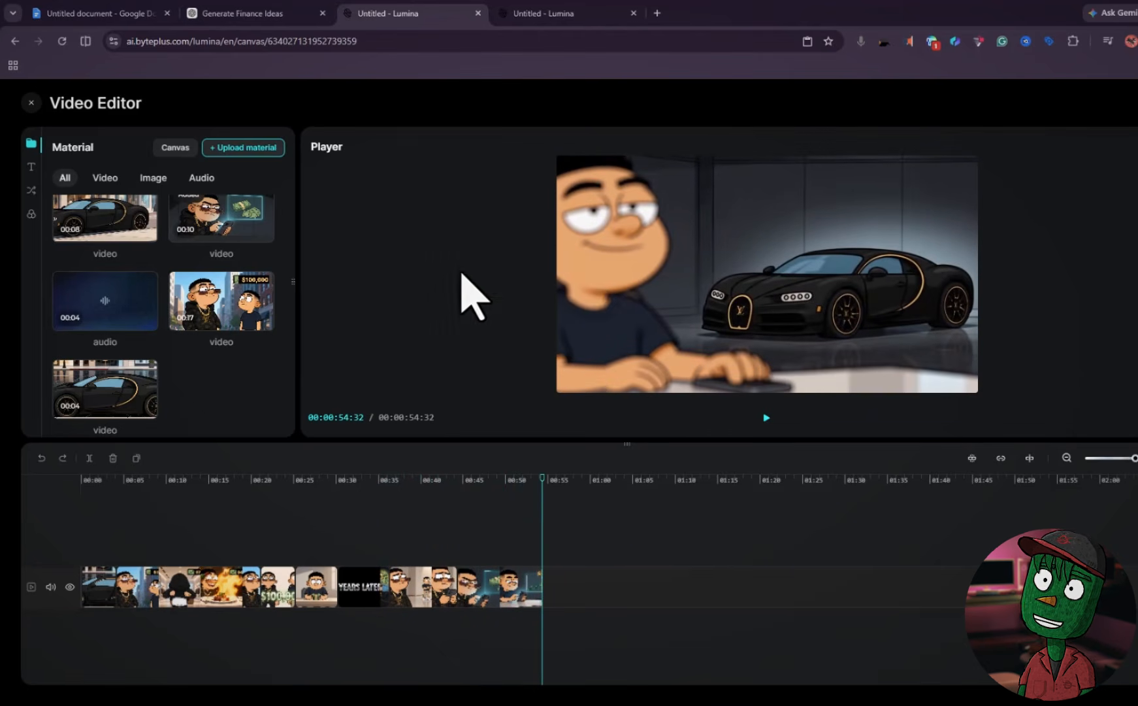